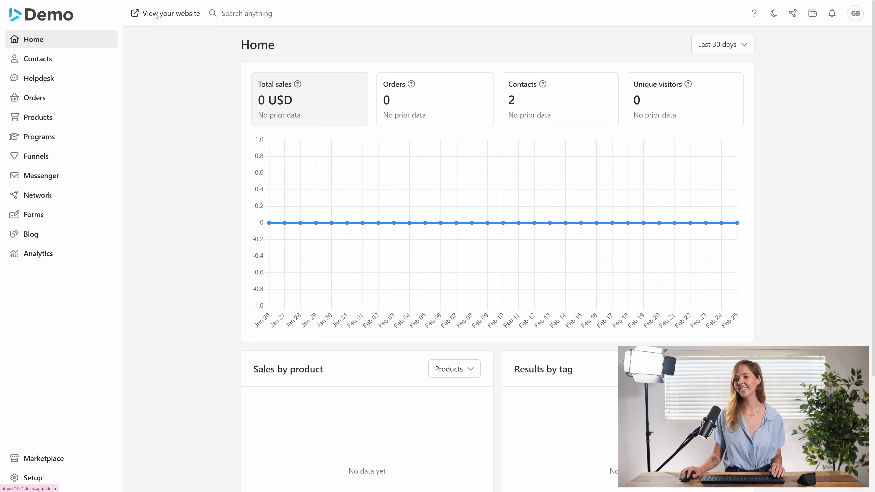
# Open the website for editing and add a new page with Blog as both its name and its title.
pyautogui.click(157, 14)
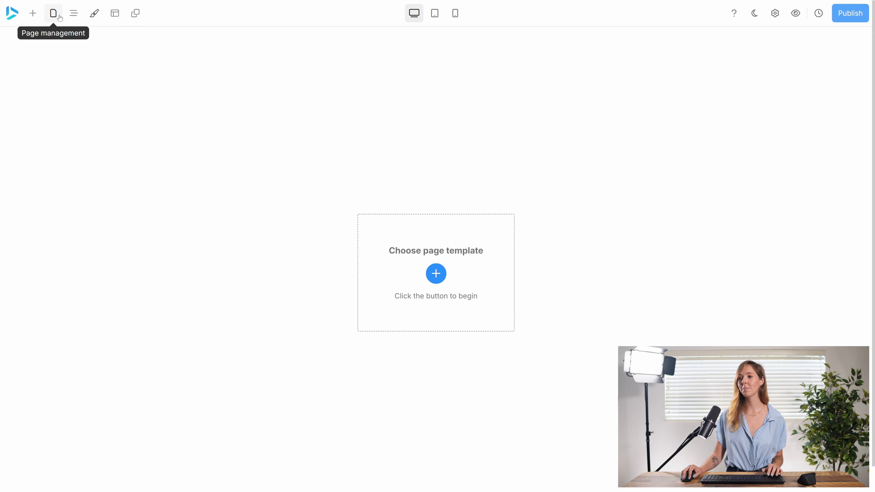
pyautogui.click(52, 18)
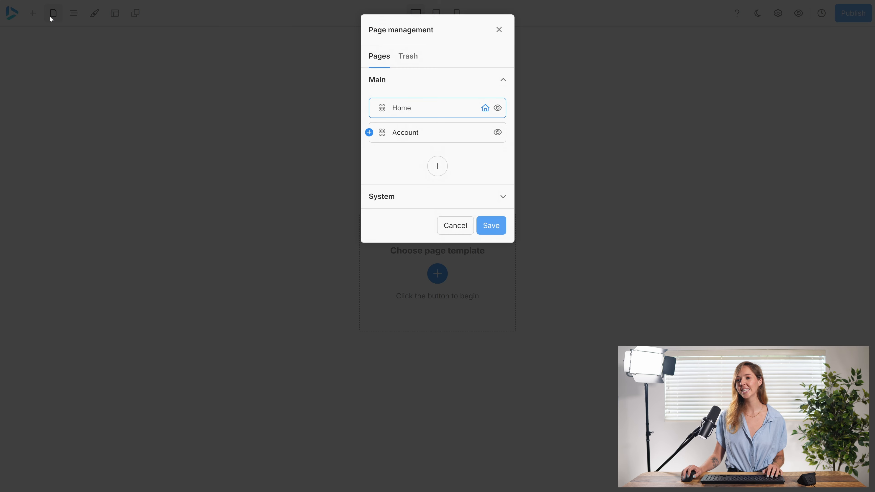
pyautogui.click(437, 166)
pyautogui.hotkey('ctrl', 'a')
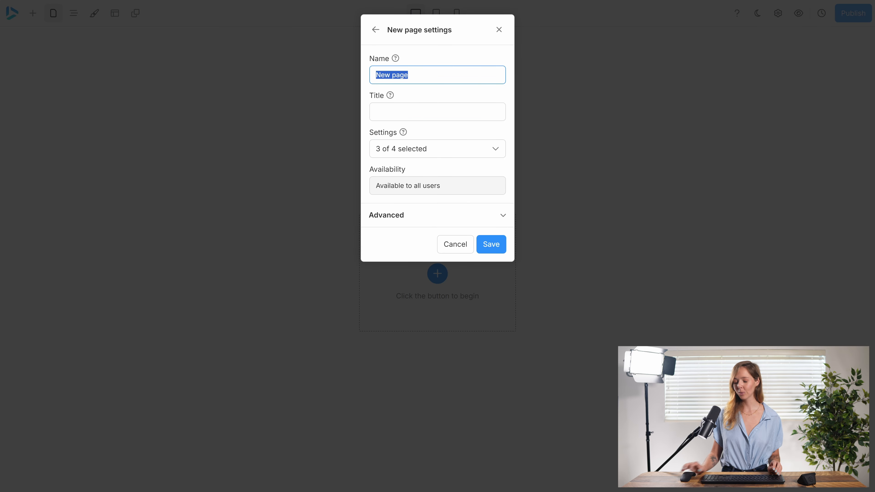
pyautogui.write('Blog')
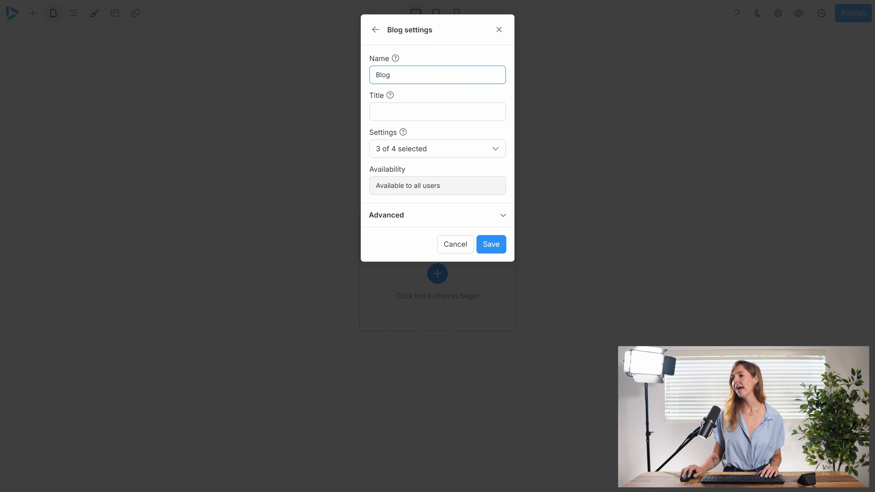
pyautogui.press('Tab')
pyautogui.write('Blog')
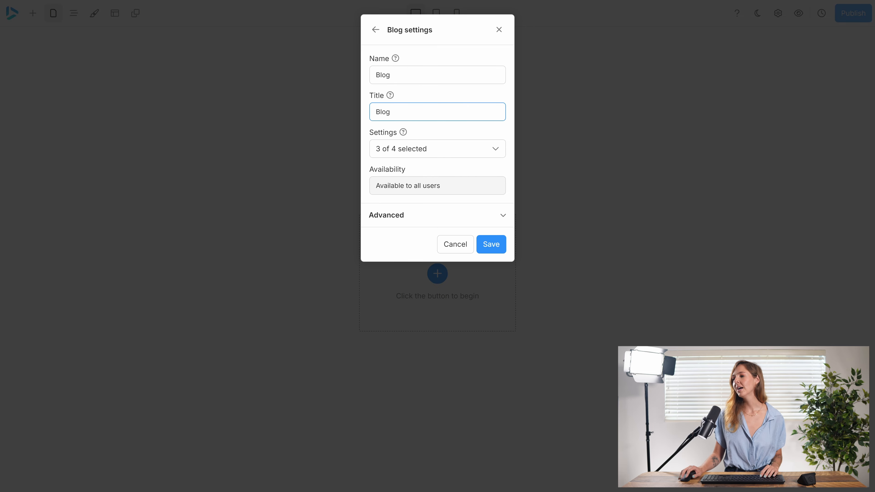
# Enable the Published setting for the Blog page, place it between Home and Account, and save the page list.
pyautogui.click(430, 148)
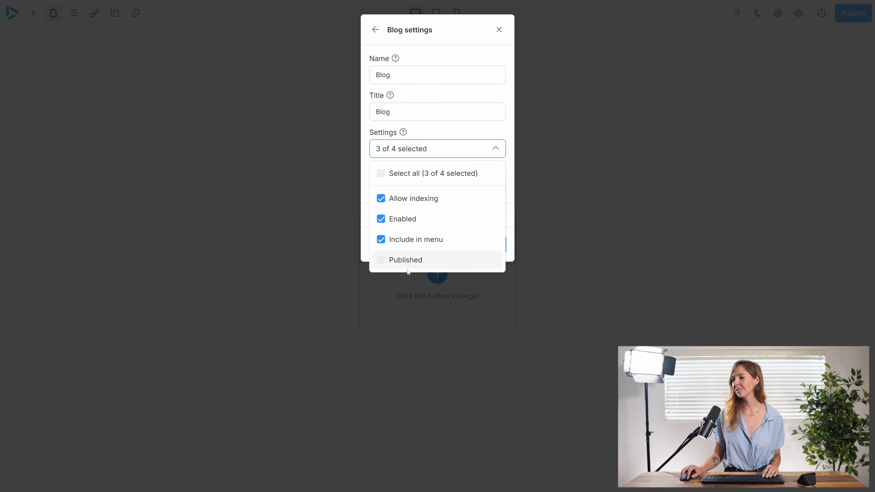
pyautogui.click(404, 260)
pyautogui.click(451, 147)
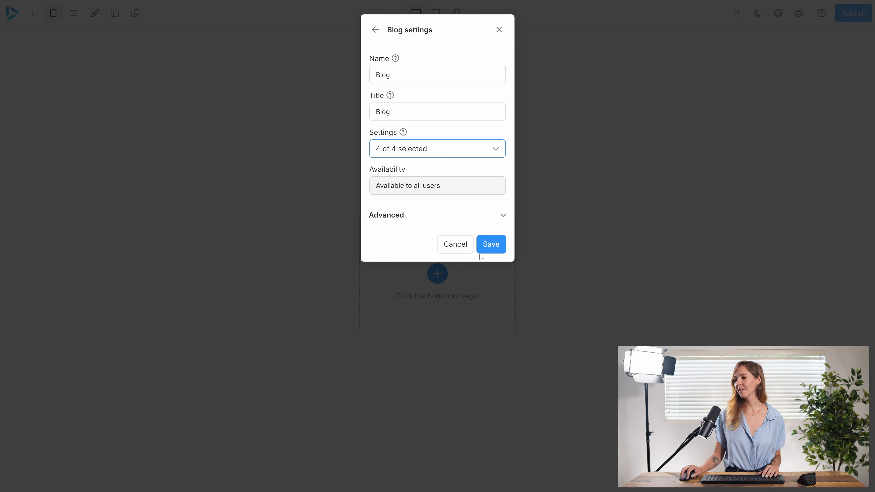
pyautogui.click(488, 249)
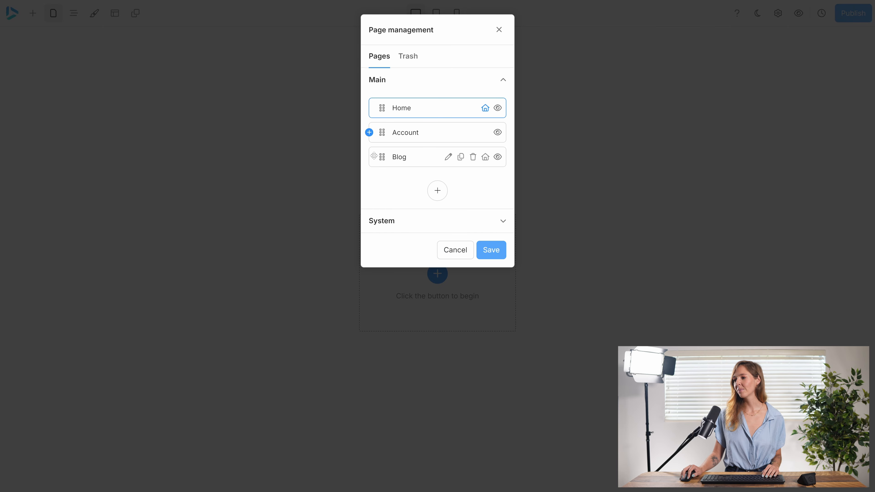
pyautogui.moveTo(379, 156); pyautogui.dragTo(376, 131)
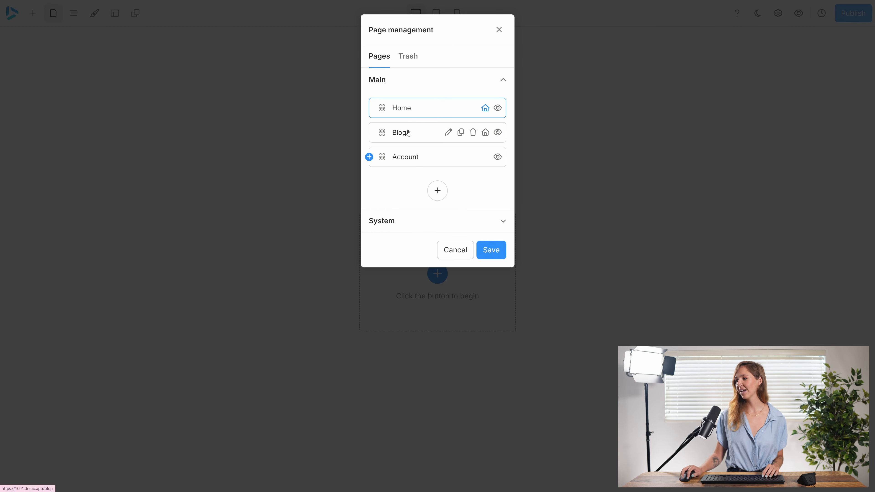
pyautogui.click(498, 255)
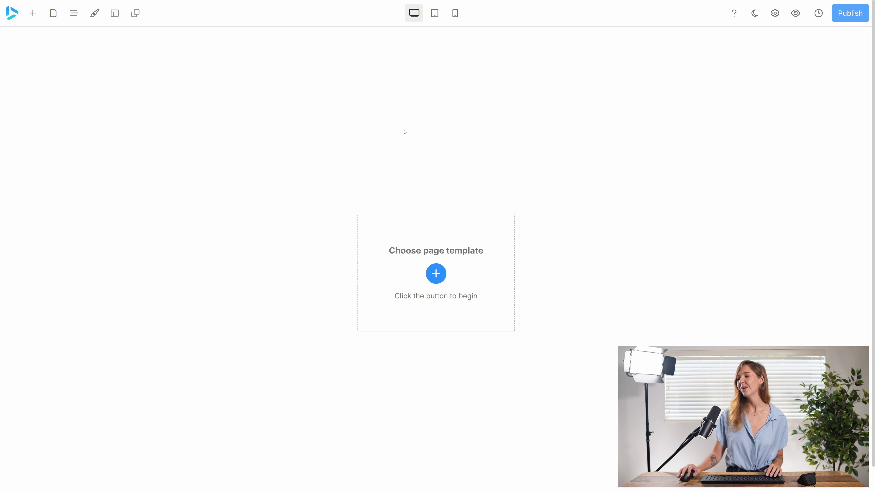
# Start the Blog page from an empty template and add an empty block to it.
pyautogui.click(429, 276)
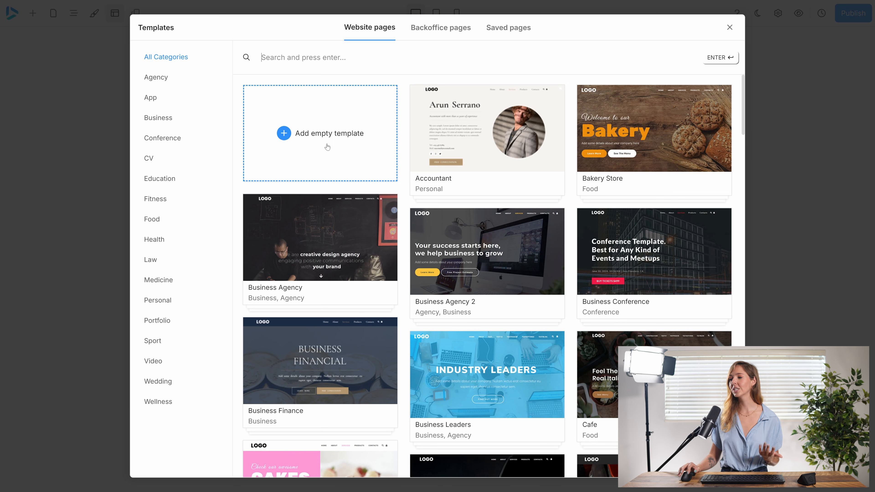
pyautogui.click(327, 147)
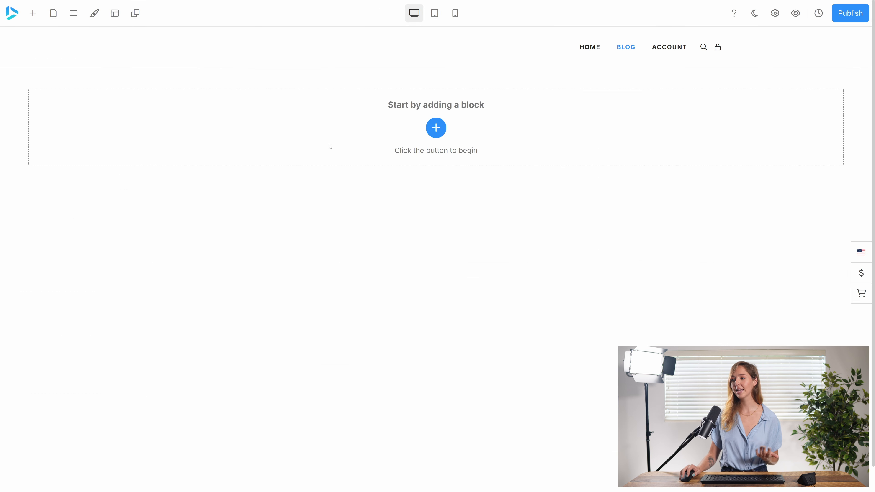
pyautogui.click(437, 129)
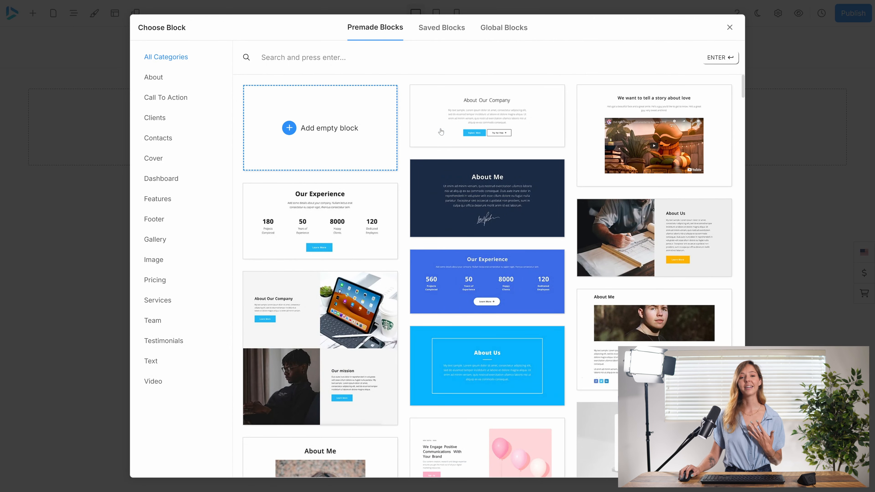
pyautogui.click(331, 131)
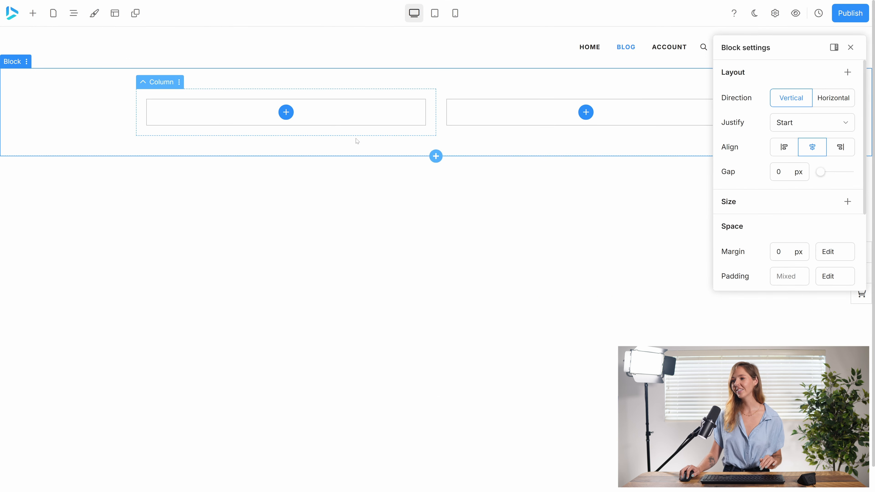
# Delete the block's second column and insert a Blog posts element into the remaining column.
pyautogui.rightClick(496, 123)
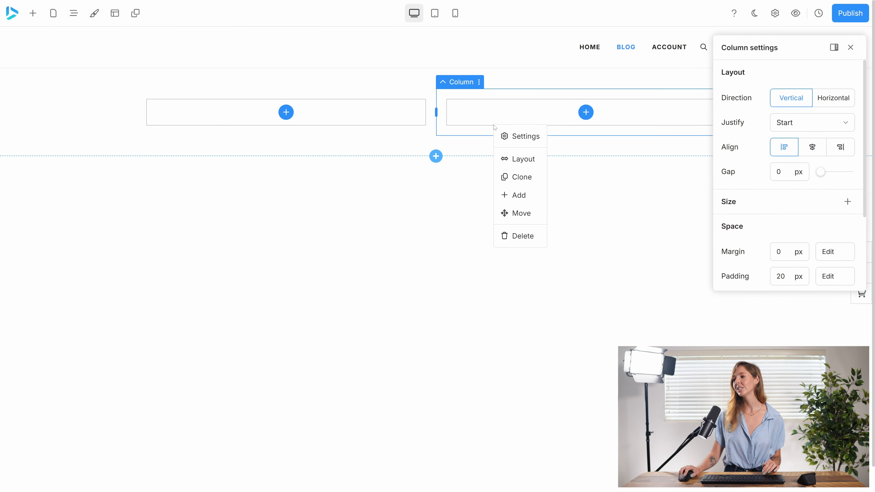
pyautogui.click(515, 238)
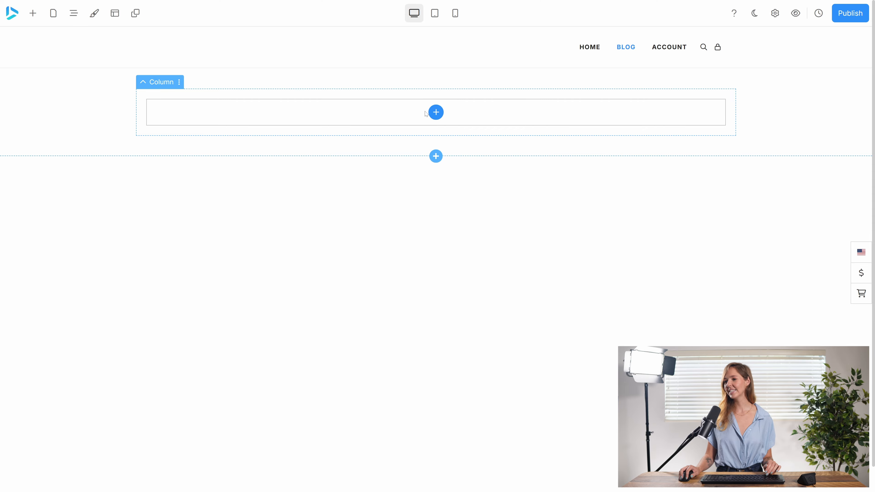
pyautogui.click(436, 113)
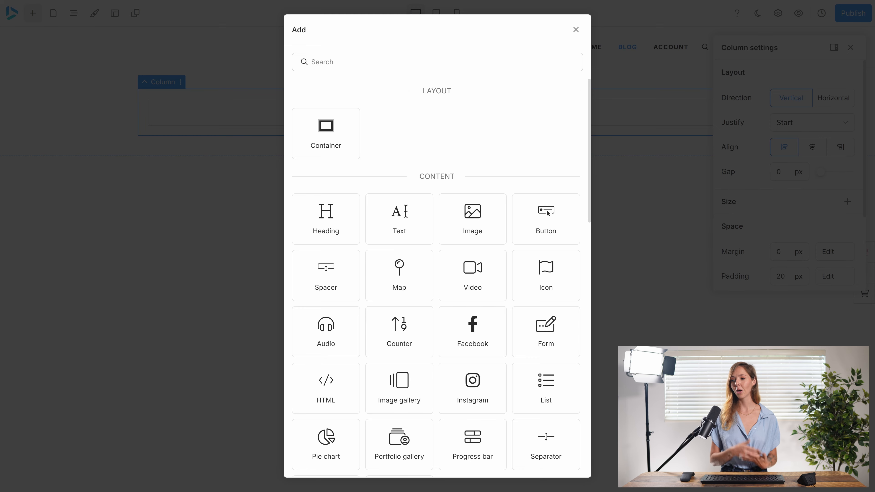
pyautogui.write('blog')
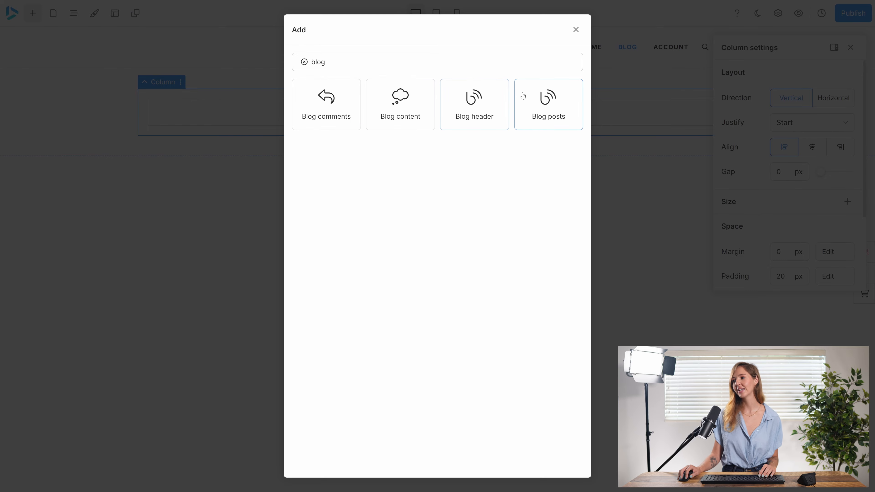
pyautogui.click(547, 108)
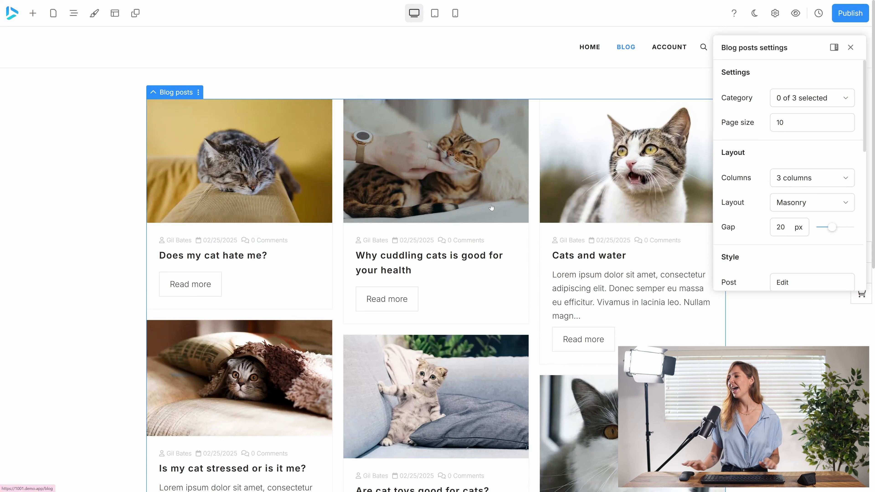
# Try filtering the blog posts by Cat toys, Cat relations and Cat food one at a time, clearing each category again.
pyautogui.scroll(-10, 514, 310)
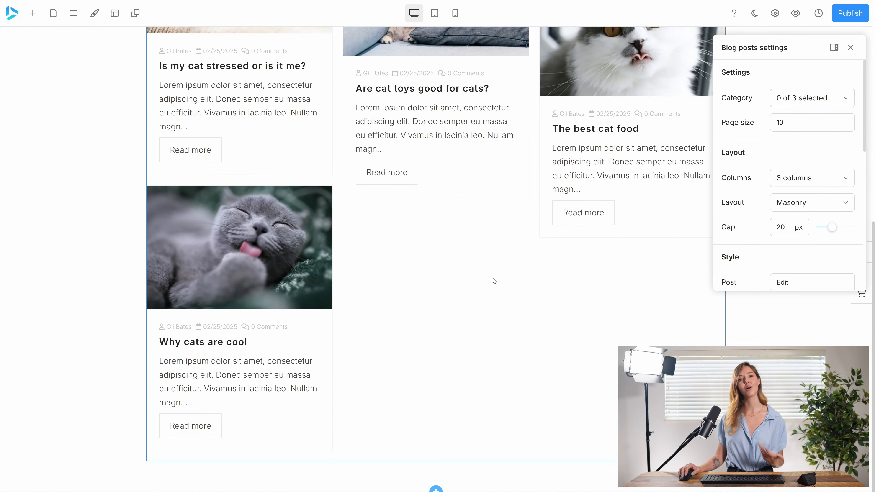
pyautogui.scroll(10, 491, 280)
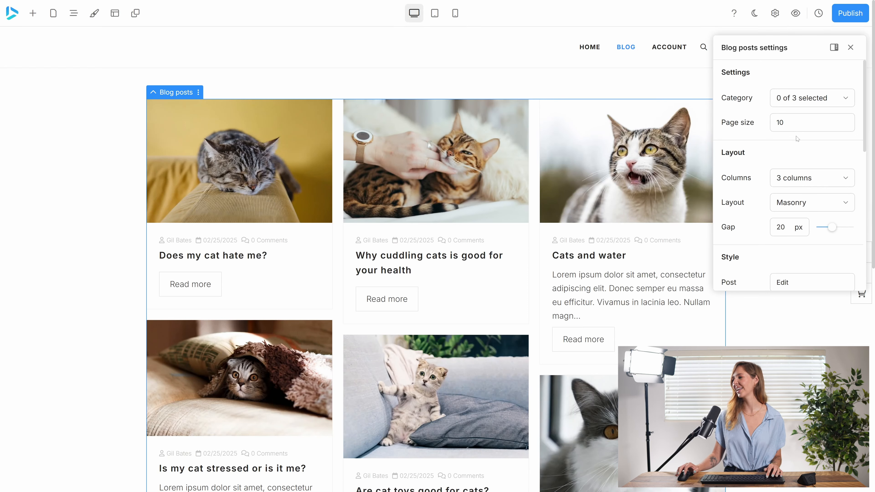
pyautogui.click(802, 104)
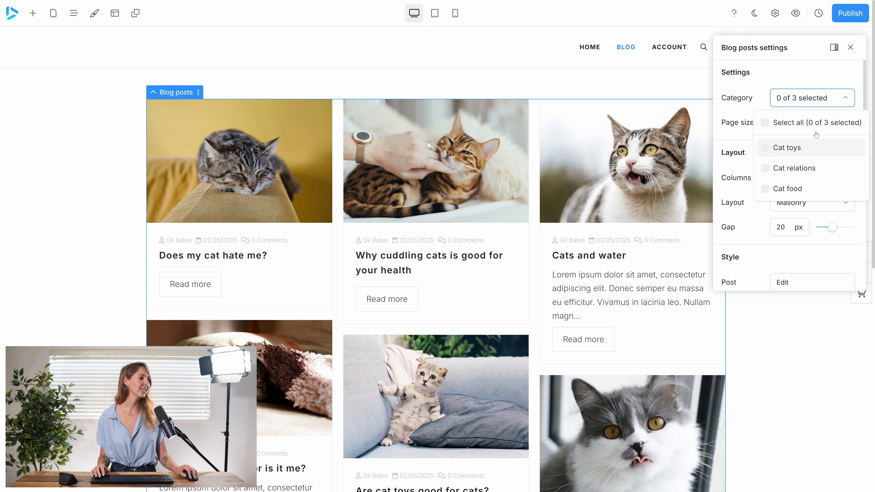
pyautogui.click(771, 155)
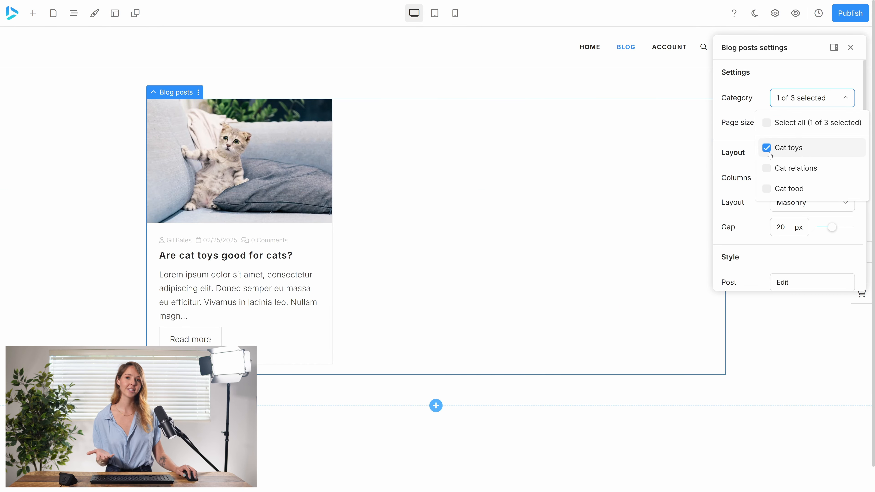
pyautogui.click(771, 155)
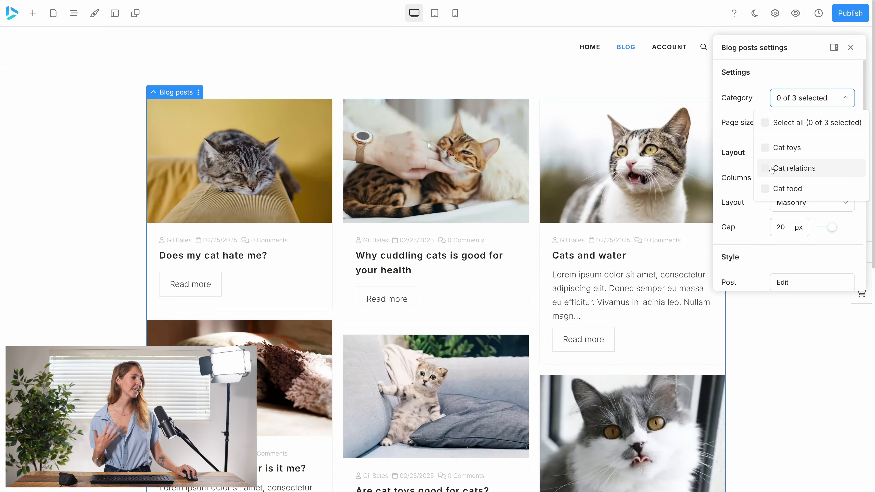
pyautogui.click(771, 169)
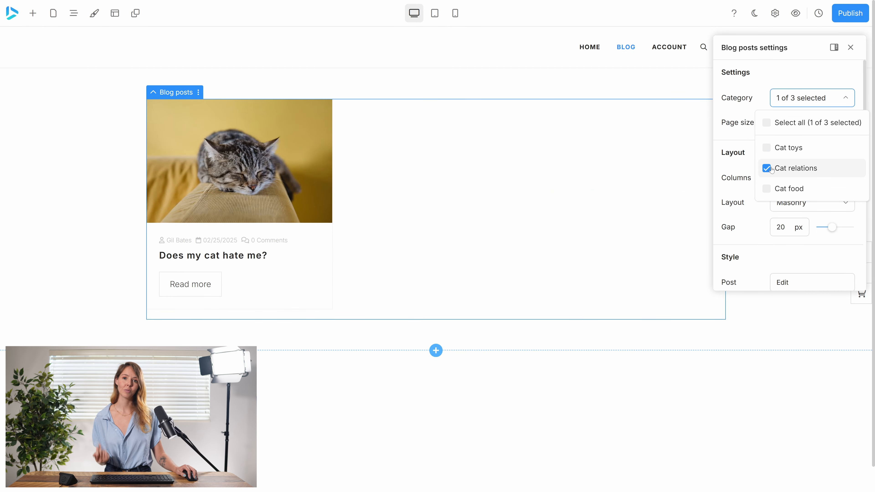
pyautogui.click(770, 168)
pyautogui.click(773, 190)
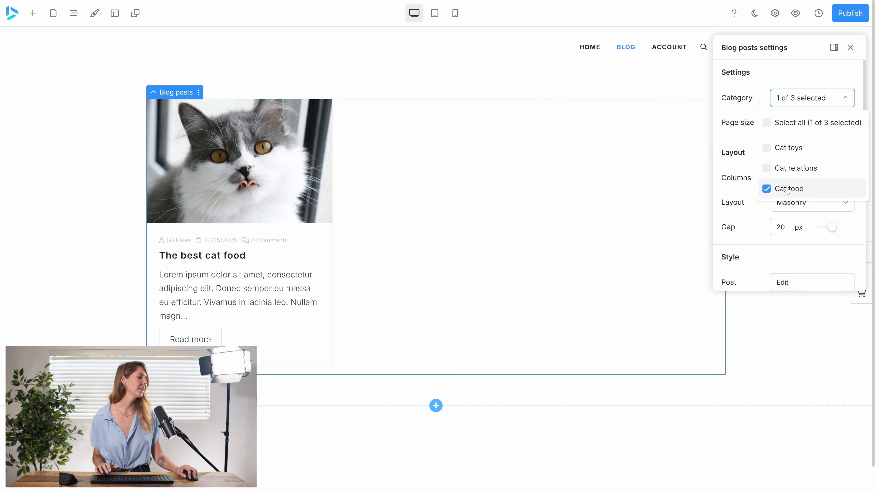
pyautogui.click(787, 189)
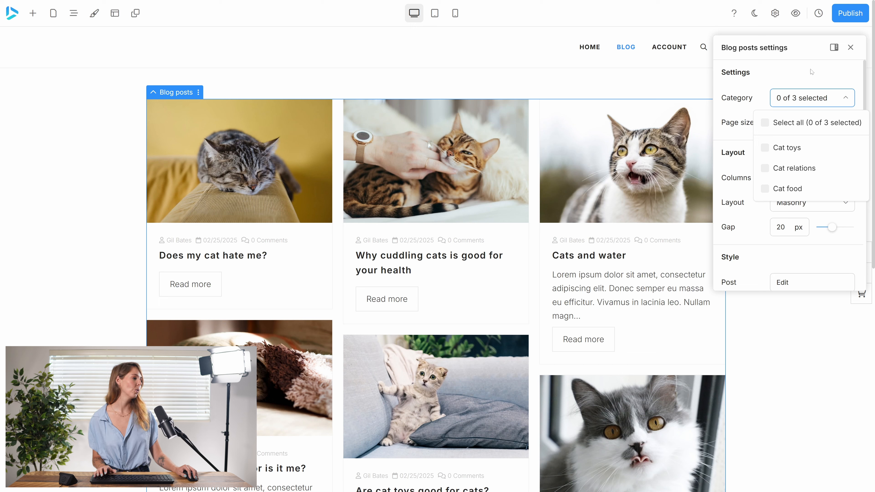
pyautogui.click(811, 97)
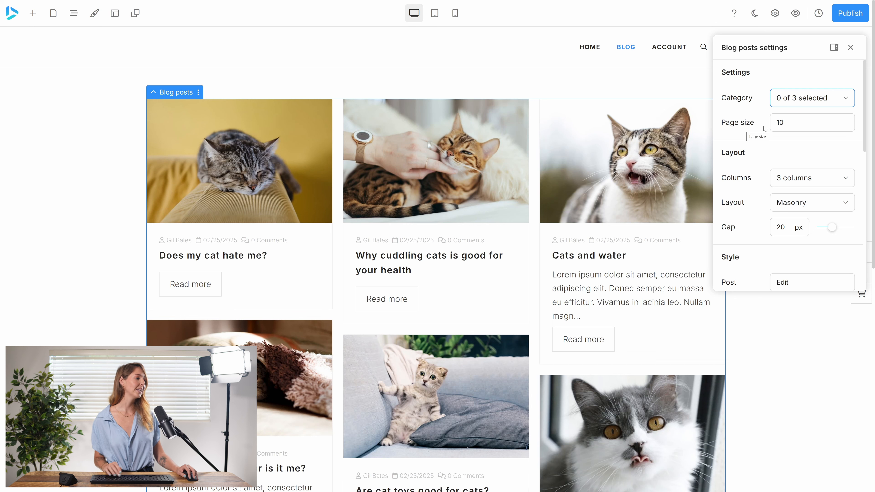
# Try a page size of 3 for the blog posts, set it to 6 instead, and review the posts.
pyautogui.press('Tab')
pyautogui.write('3')
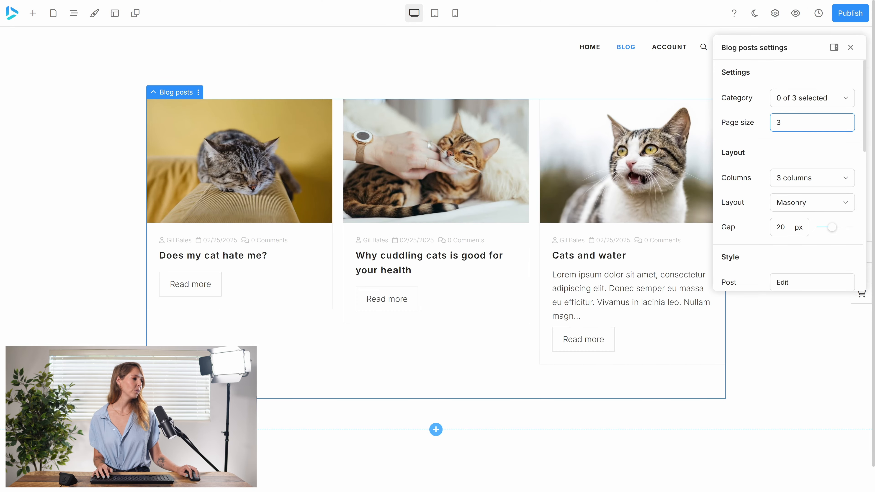
pyautogui.press('BackSpace')
pyautogui.write('6')
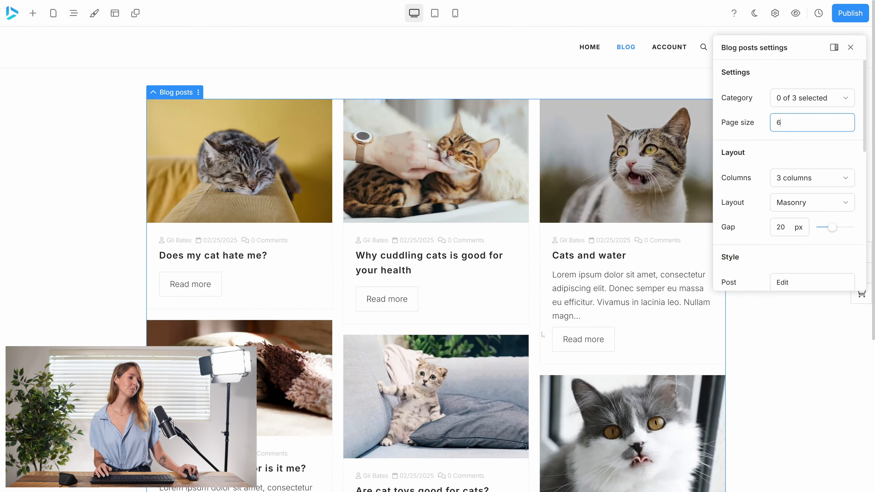
pyautogui.scroll(-5, 542, 334)
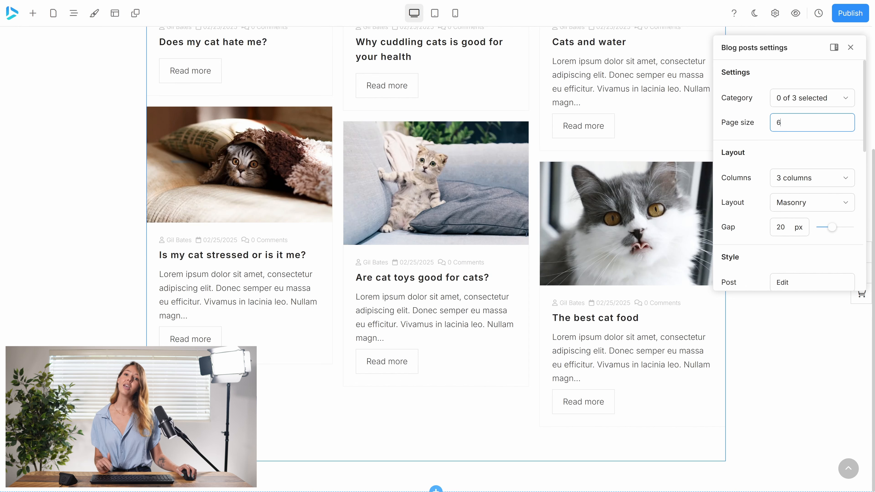
pyautogui.scroll(5, 498, 234)
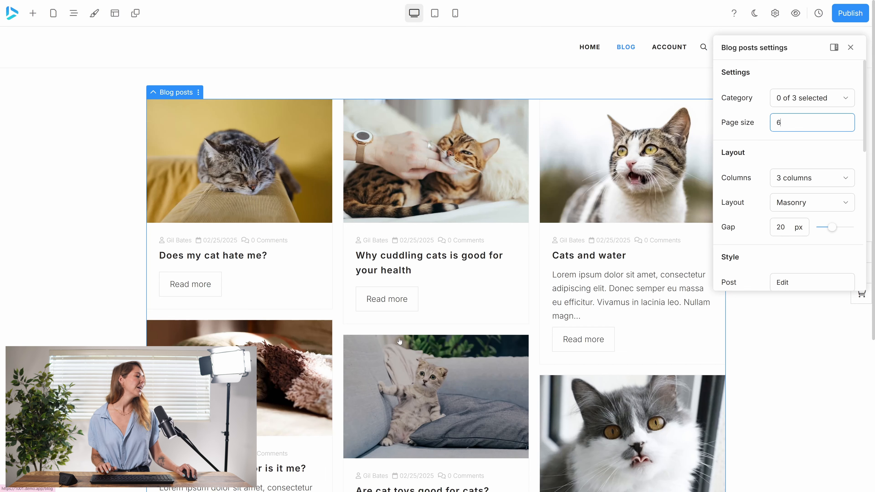
# Try the blog posts in 1 column, review the page, and switch the layout to 2 columns.
pyautogui.click(834, 178)
pyautogui.click(831, 203)
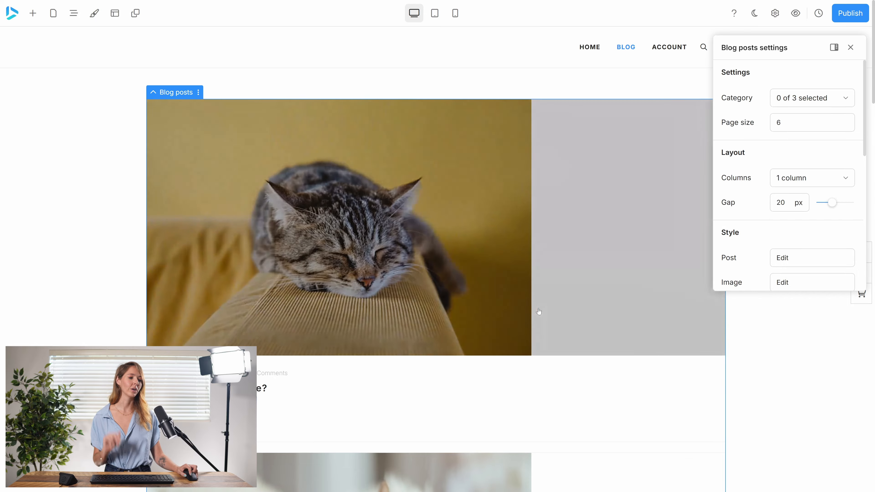
pyautogui.scroll(-15, 540, 311)
pyautogui.scroll(15, 561, 316)
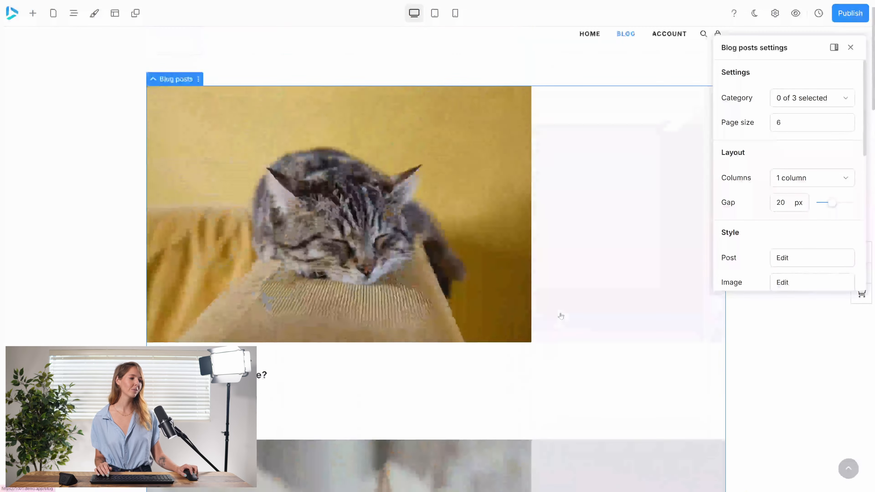
pyautogui.click(791, 179)
pyautogui.click(792, 221)
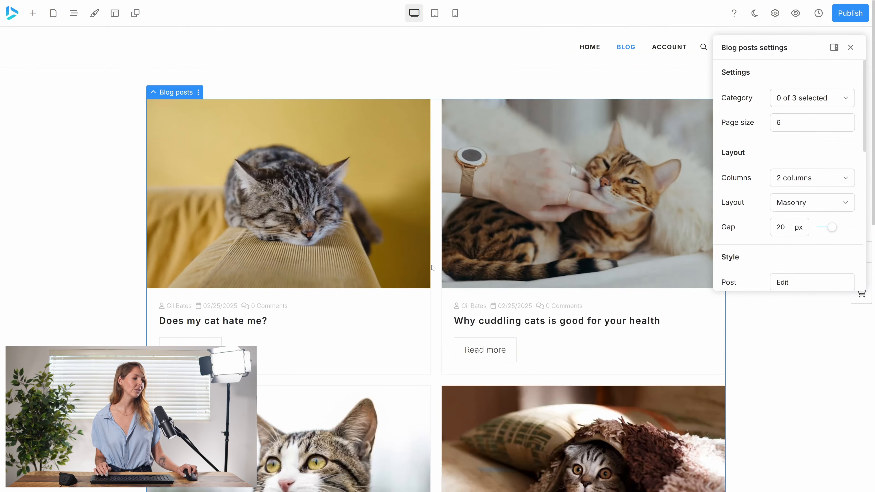
# Try the blog posts in 4 columns and settle on 3 columns.
pyautogui.scroll(-10, 432, 268)
pyautogui.scroll(10, 447, 262)
pyautogui.click(823, 179)
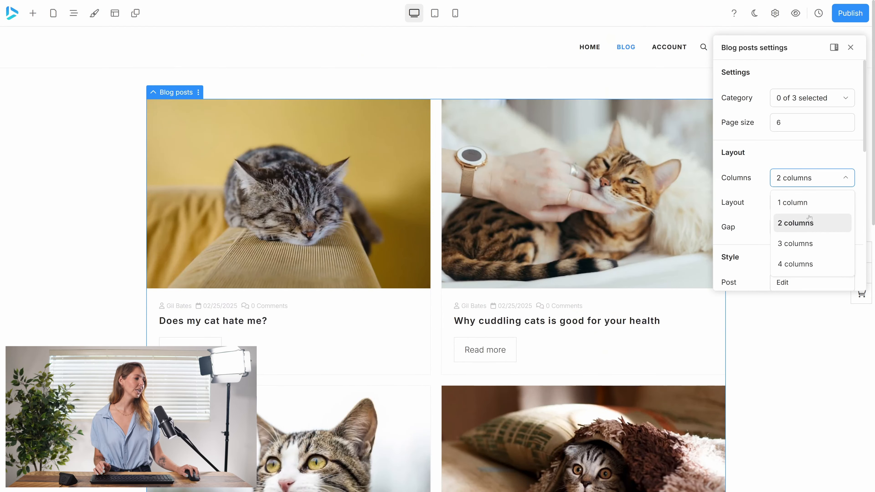
pyautogui.click(809, 264)
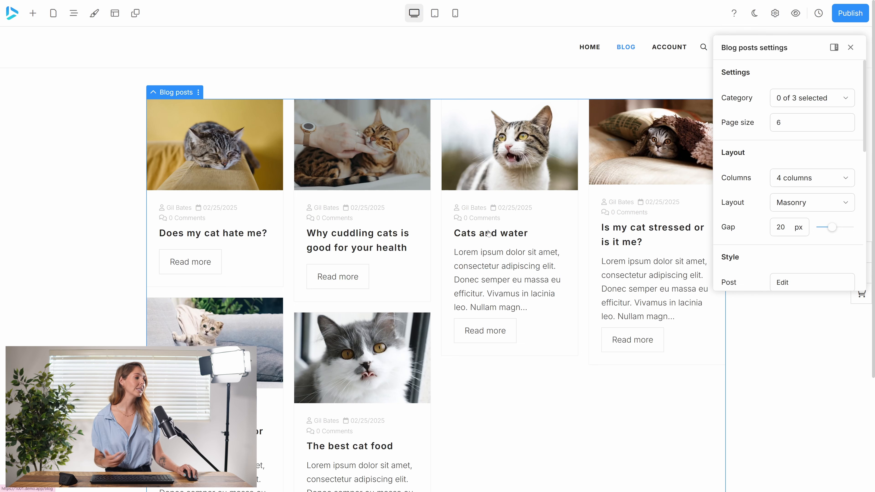
pyautogui.click(828, 174)
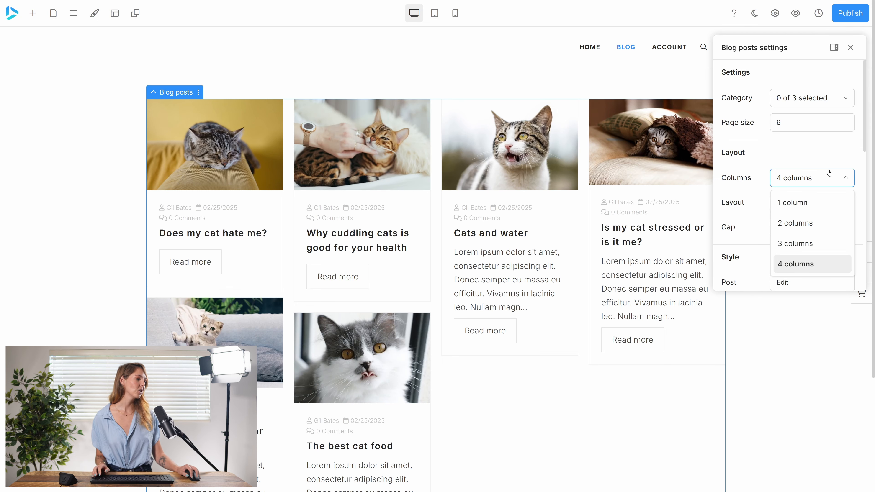
pyautogui.click(797, 243)
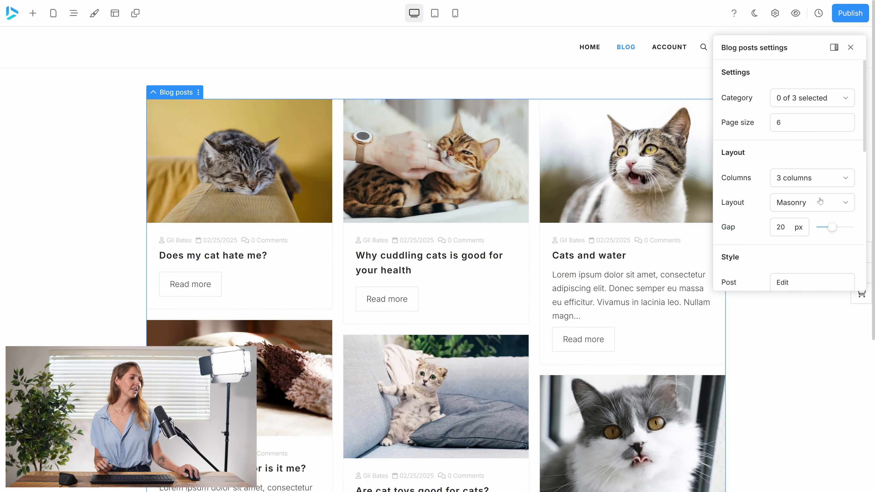
# Review the Masonry arrangement of the blog posts and switch their layout to Grid.
pyautogui.click(805, 206)
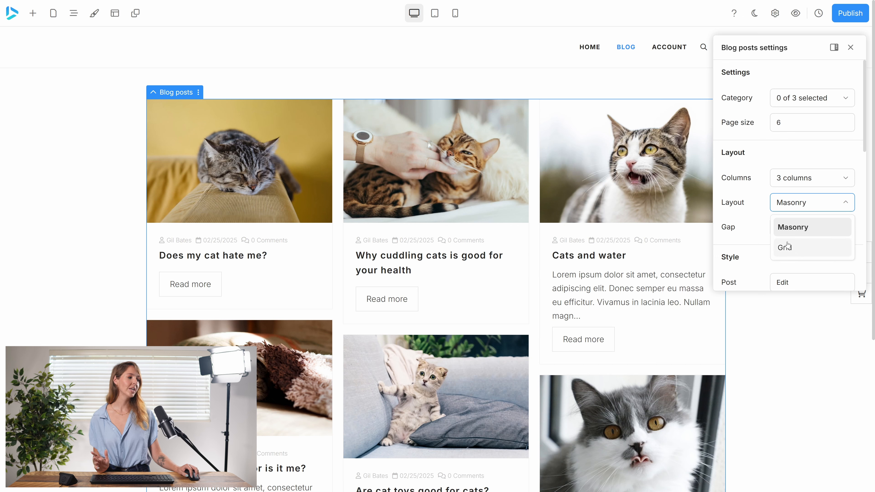
pyautogui.click(821, 203)
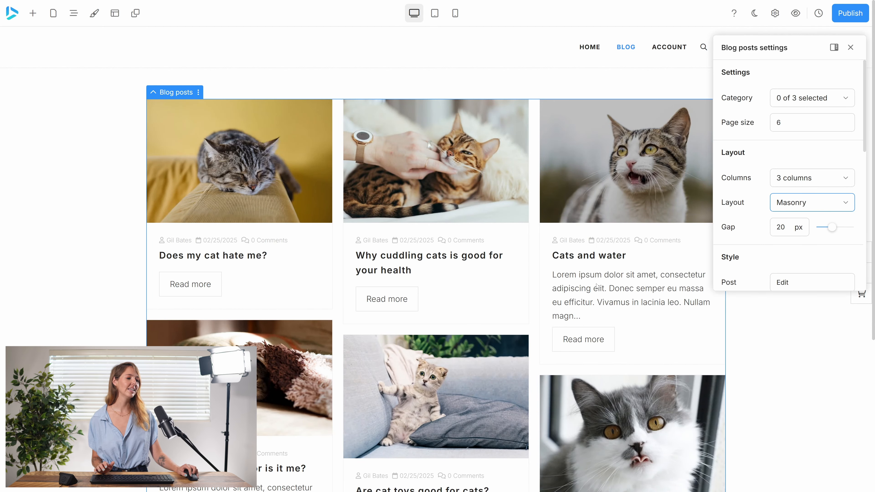
pyautogui.scroll(-3, 438, 330)
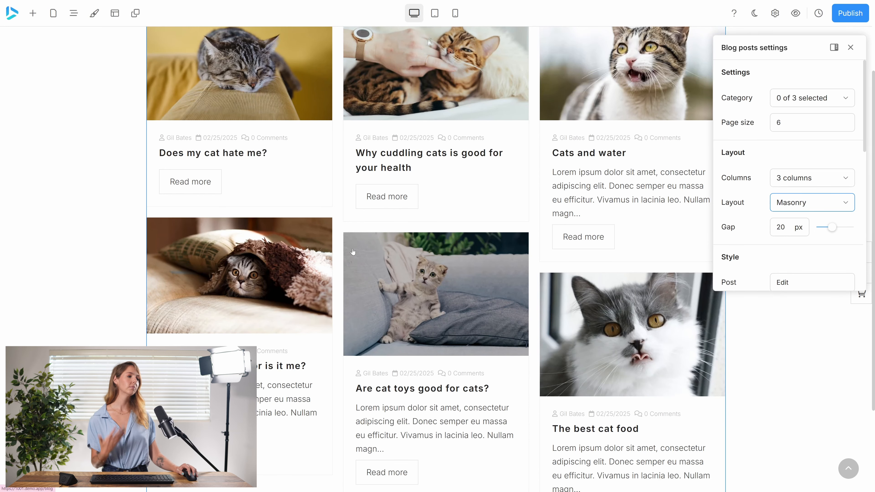
pyautogui.click(791, 208)
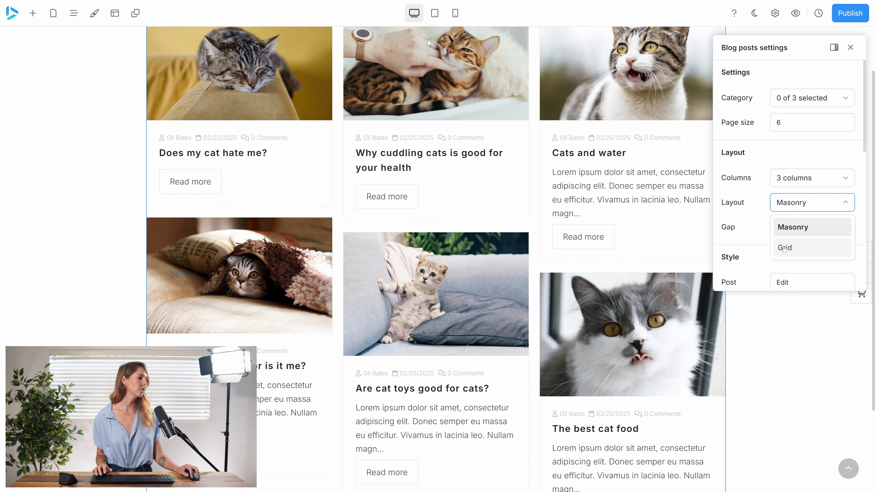
pyautogui.click(784, 248)
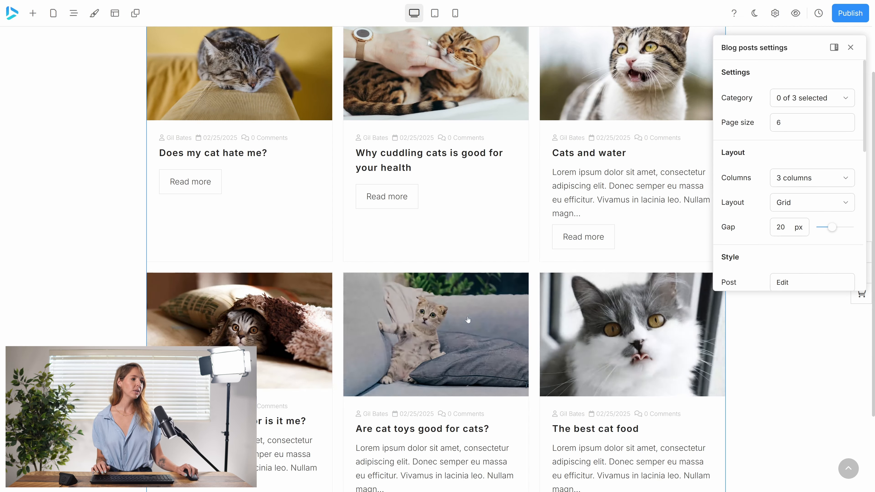
# Try a gap of 28 px between the blog posts and return it to 20 px.
pyautogui.scroll(3, 467, 320)
pyautogui.scroll(-5, 440, 313)
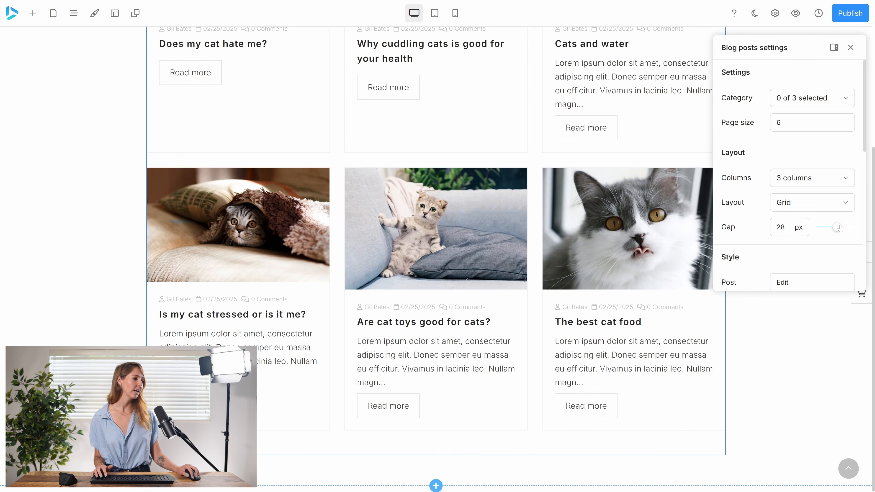
pyautogui.moveTo(832, 228)
pyautogui.mouseDown()
pyautogui.moveTo(873, 227)
pyautogui.moveTo(810, 228)
pyautogui.moveTo(831, 228)
pyautogui.mouseUp()
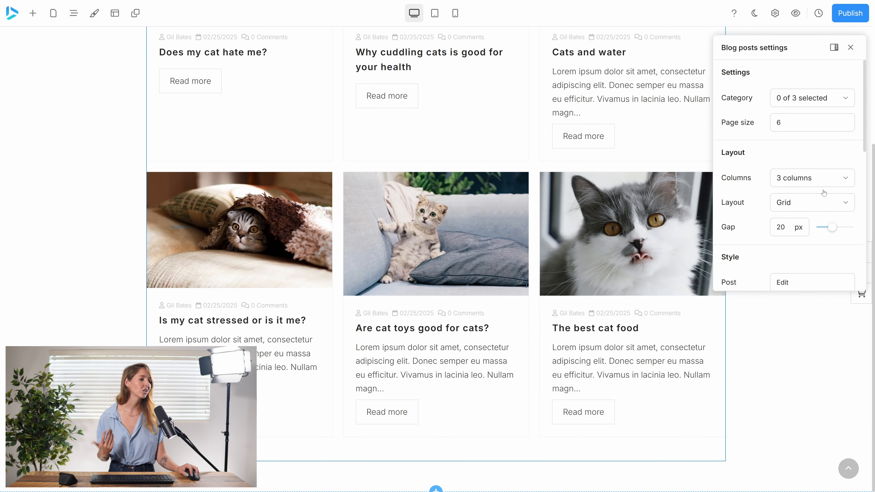
# Set the background color of the post cards to the blue #5597d3ff in the Post style.
pyautogui.scroll(-1, 791, 221)
pyautogui.scroll(-6, 791, 220)
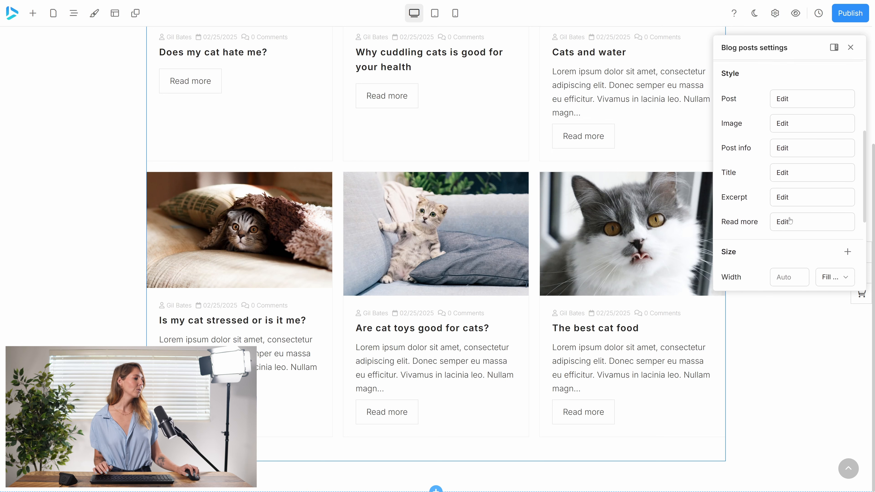
pyautogui.scroll(4, 791, 221)
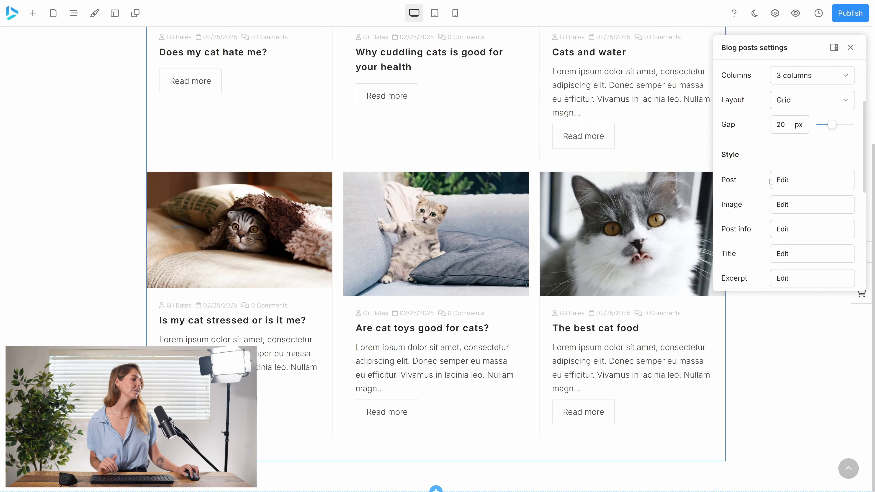
pyautogui.click(794, 181)
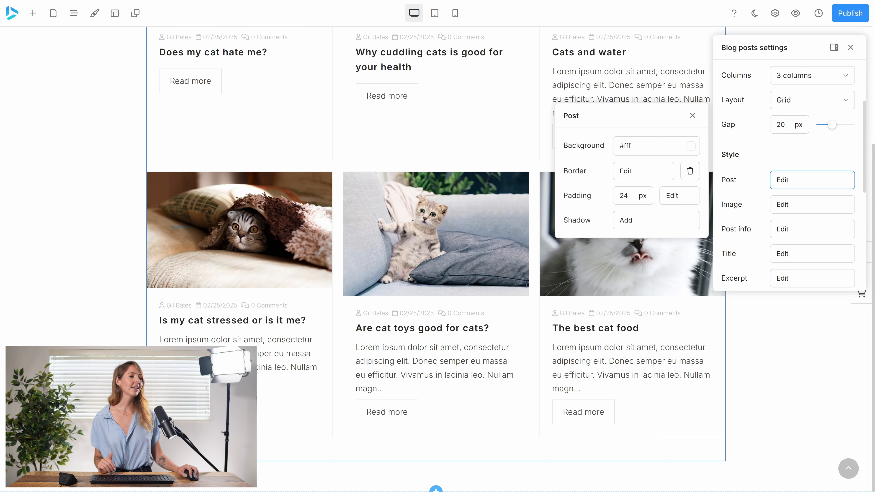
pyautogui.click(690, 146)
pyautogui.click(701, 176)
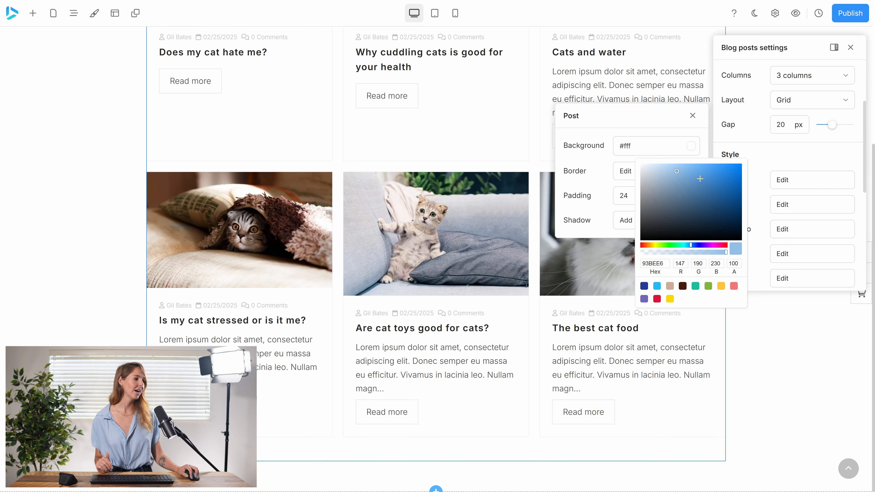
pyautogui.click(599, 167)
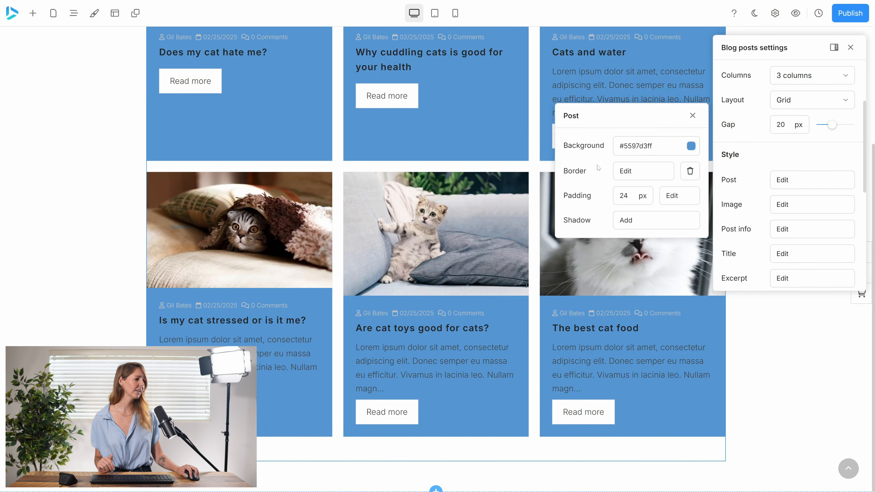
# Try a 10 px border on the post cards and return the border width to 1 px.
pyautogui.click(644, 177)
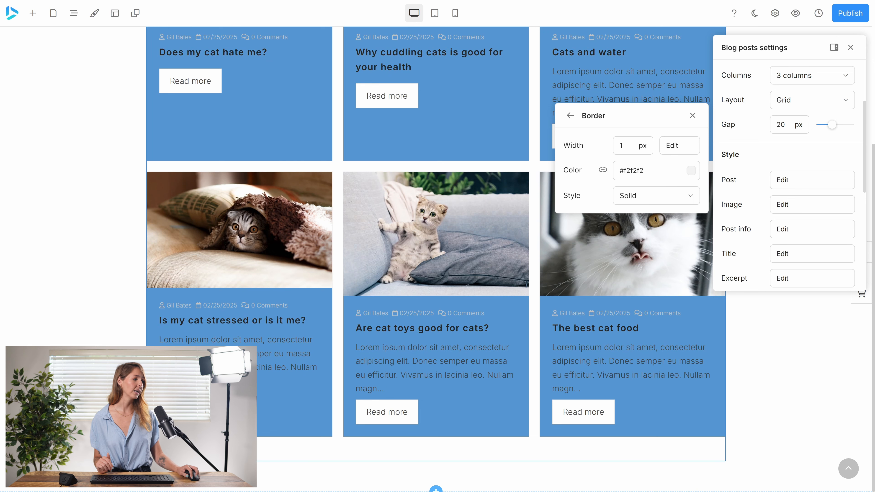
pyautogui.click(624, 145)
pyautogui.write('0')
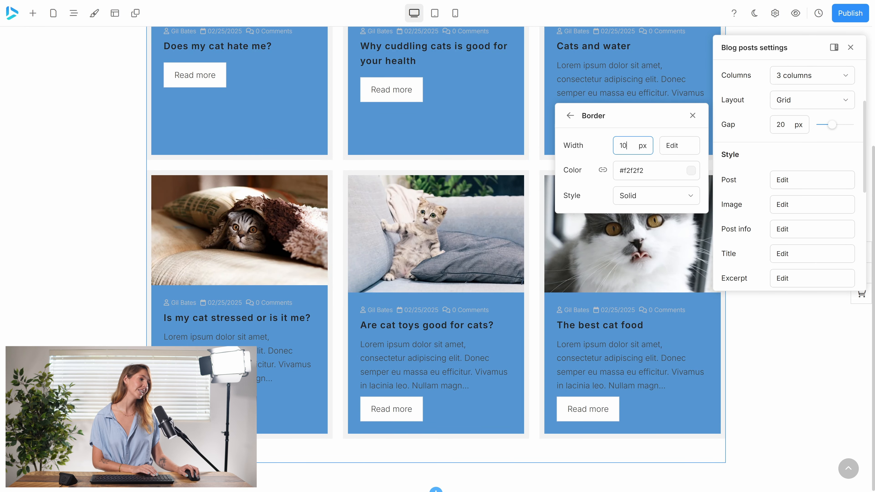
pyautogui.press('BackSpace')
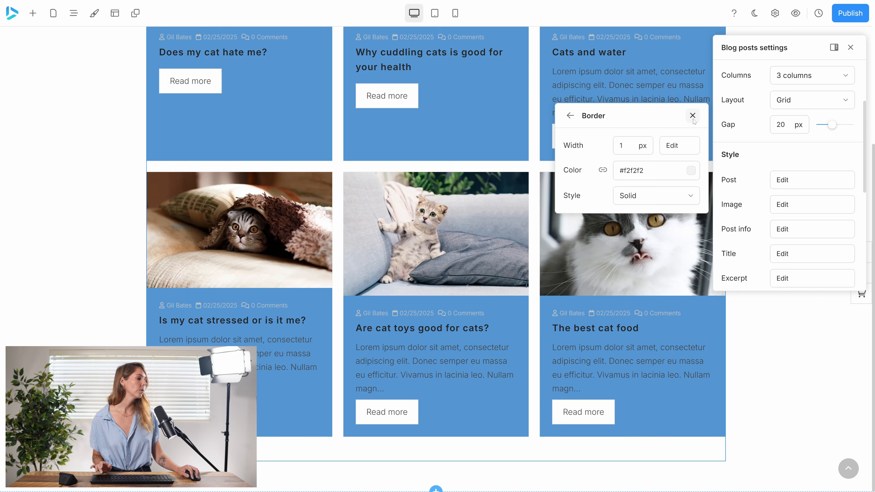
pyautogui.click(692, 116)
# Examine the style options for the post info text, the title and the excerpt without changing them.
pyautogui.click(782, 229)
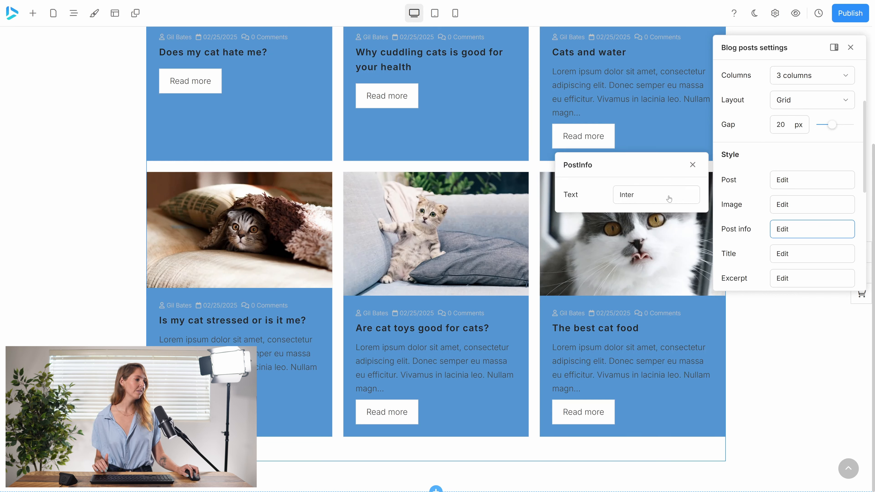
pyautogui.click(634, 196)
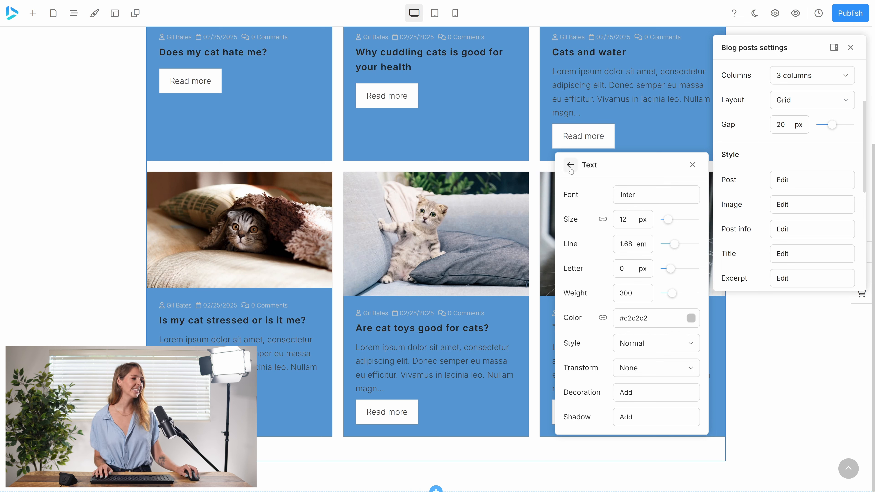
pyautogui.click(693, 164)
pyautogui.click(791, 257)
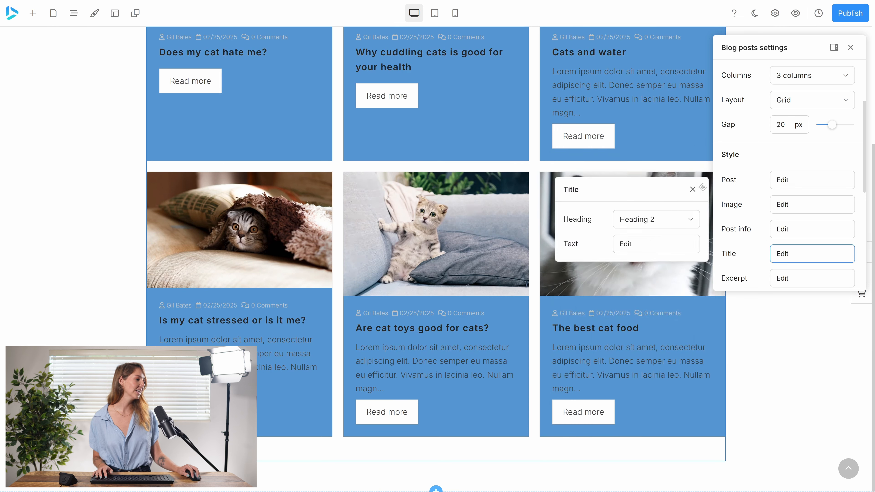
pyautogui.click(692, 189)
pyautogui.click(791, 279)
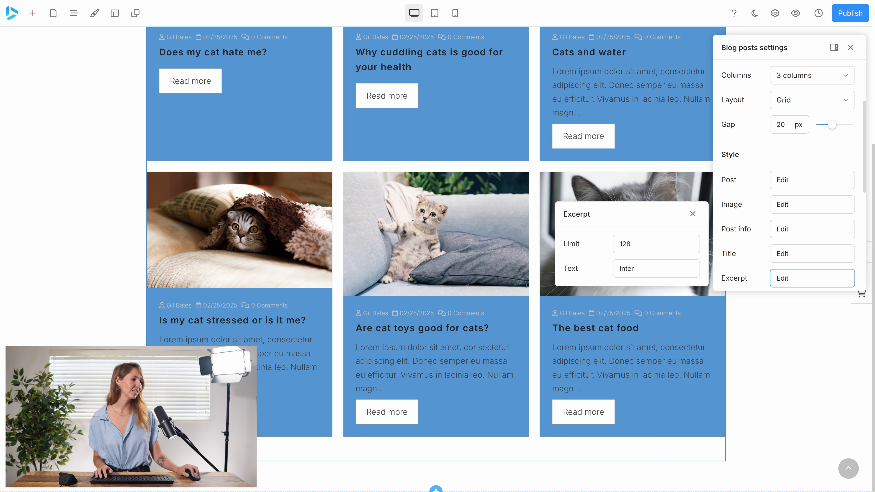
pyautogui.click(693, 213)
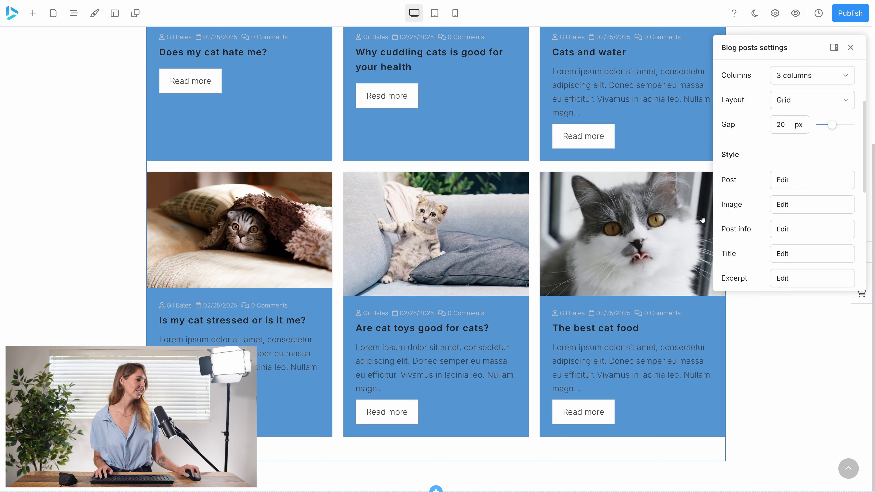
# Style the Read more buttons with center alignment, size L and round corners.
pyautogui.scroll(-3, 756, 229)
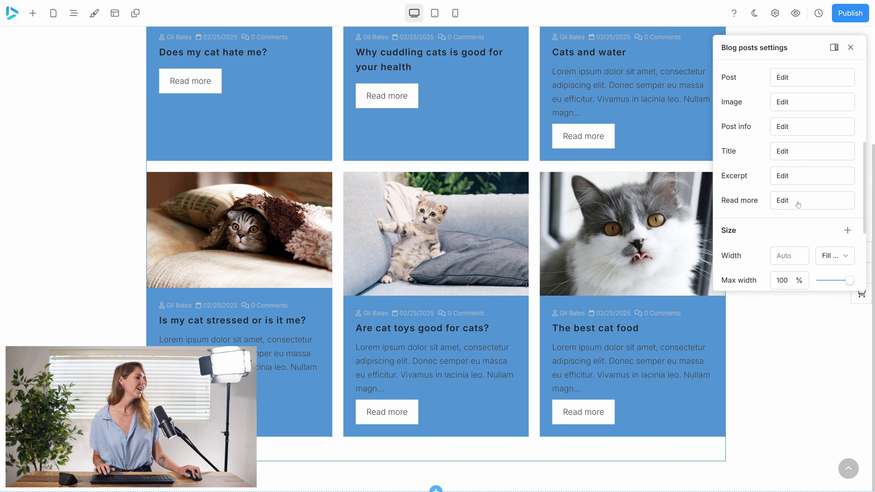
pyautogui.click(793, 204)
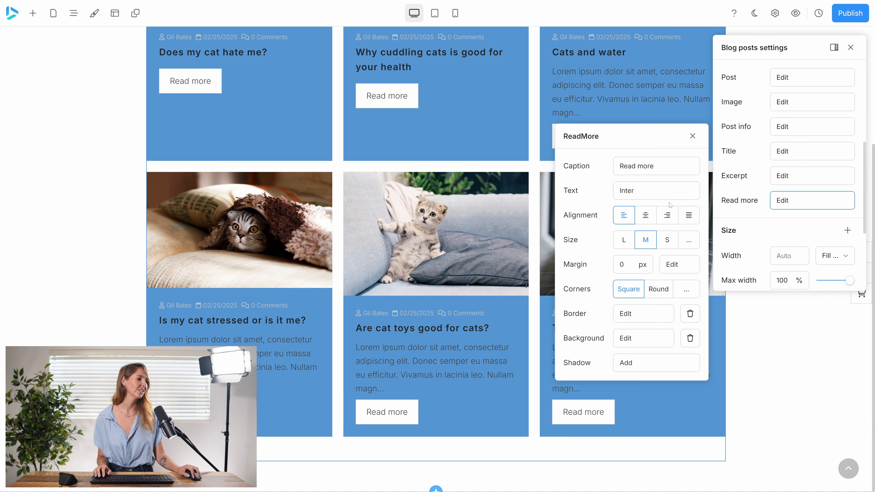
pyautogui.click(650, 219)
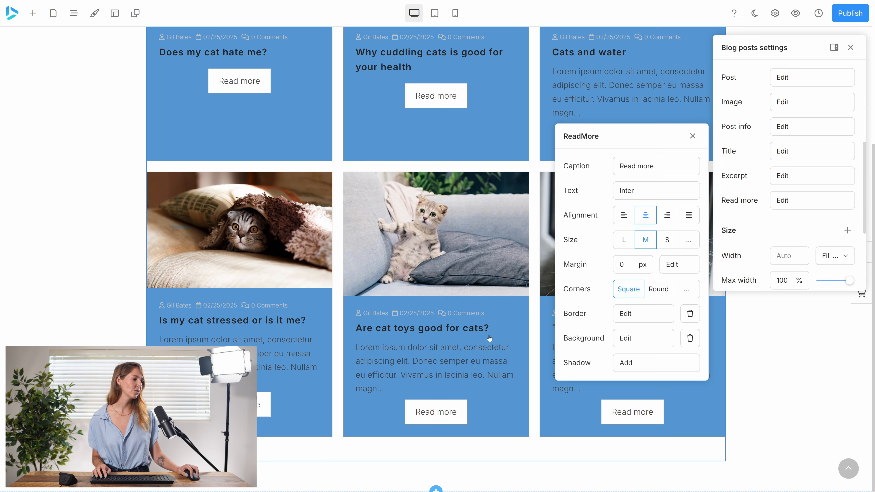
pyautogui.click(624, 240)
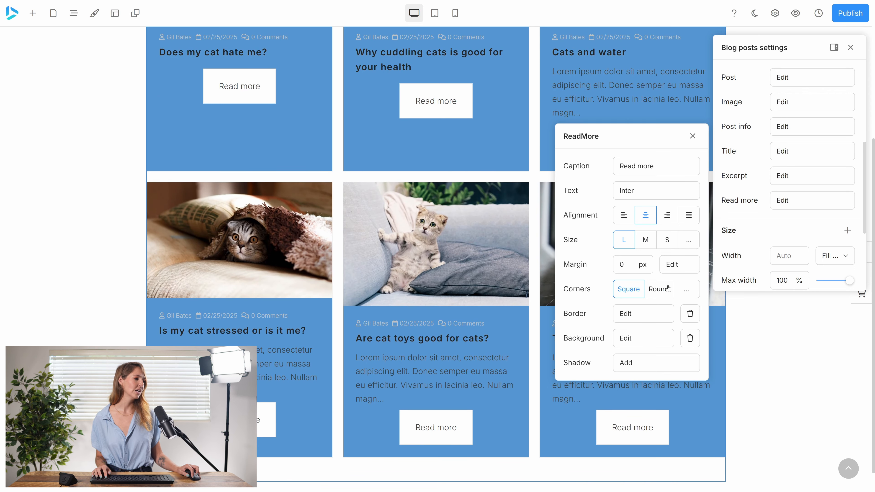
pyautogui.click(657, 290)
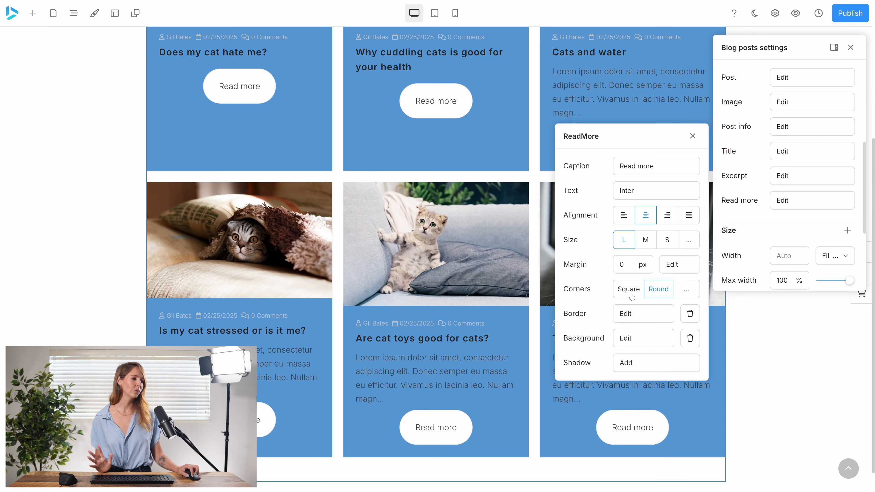
# Give the Read more buttons a red #e92727ff border with a width of 10 px.
pyautogui.scroll(-1, 628, 299)
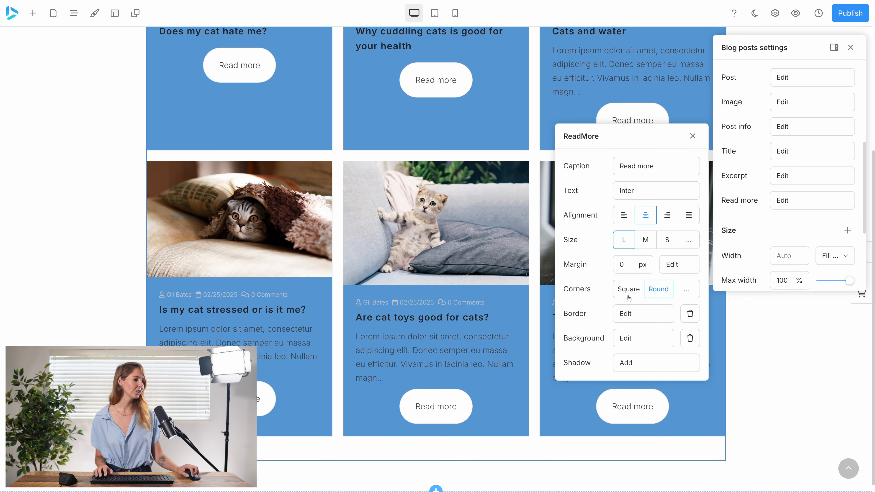
pyautogui.click(641, 313)
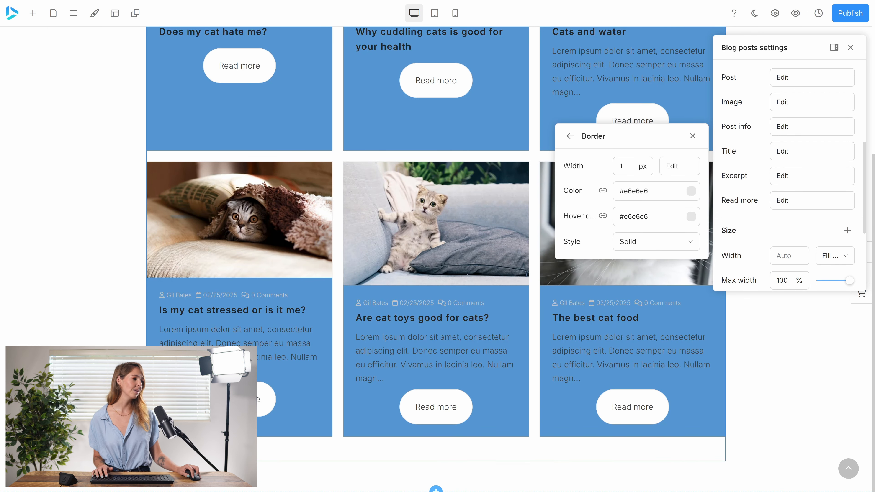
pyautogui.click(691, 191)
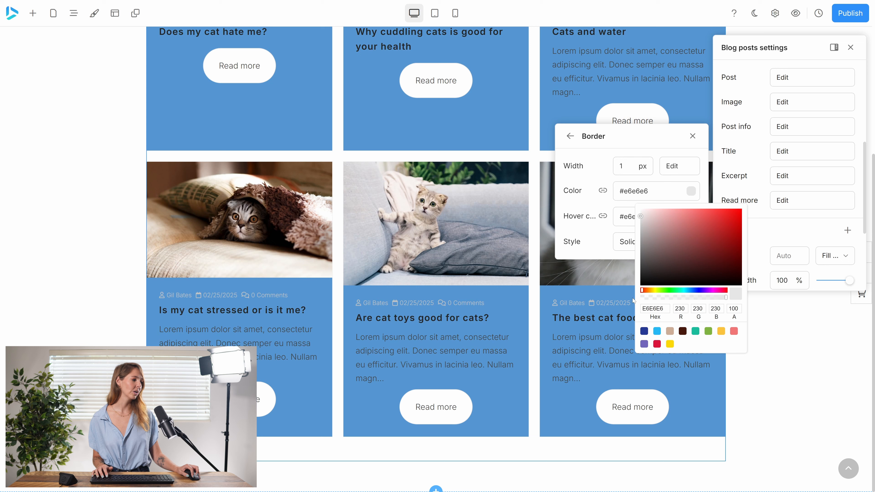
pyautogui.click(725, 215)
pyautogui.click(622, 165)
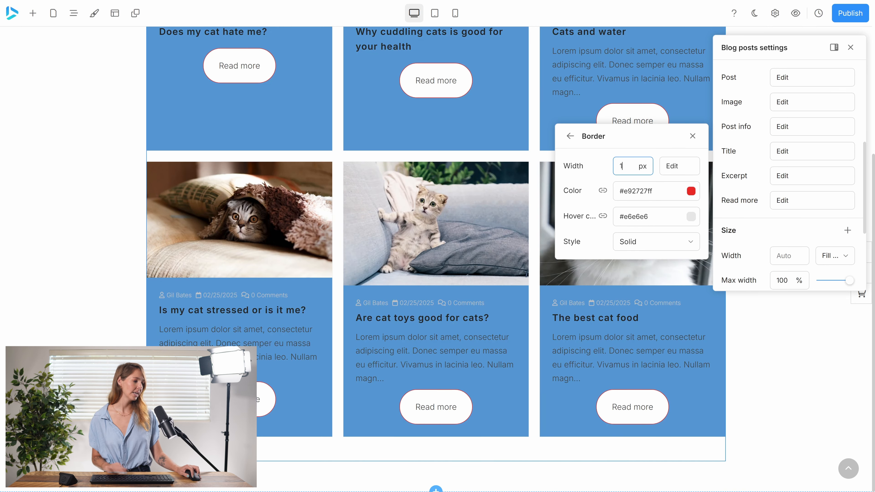
pyautogui.write('5')
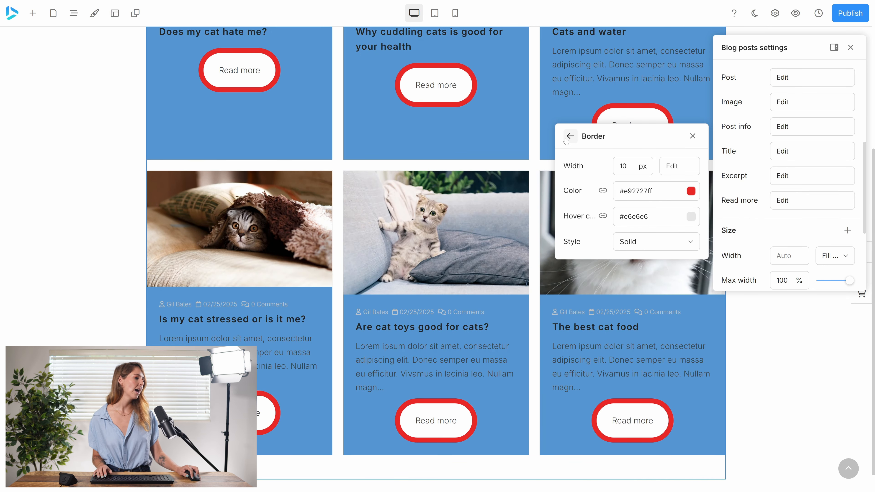
pyautogui.click(570, 136)
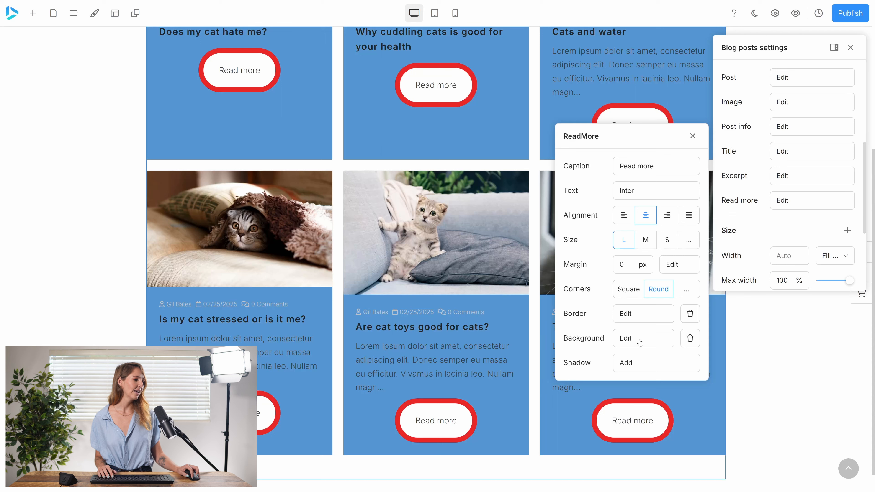
# Examine the background options of the Read more buttons without changing them and look over the styled posts.
pyautogui.click(638, 346)
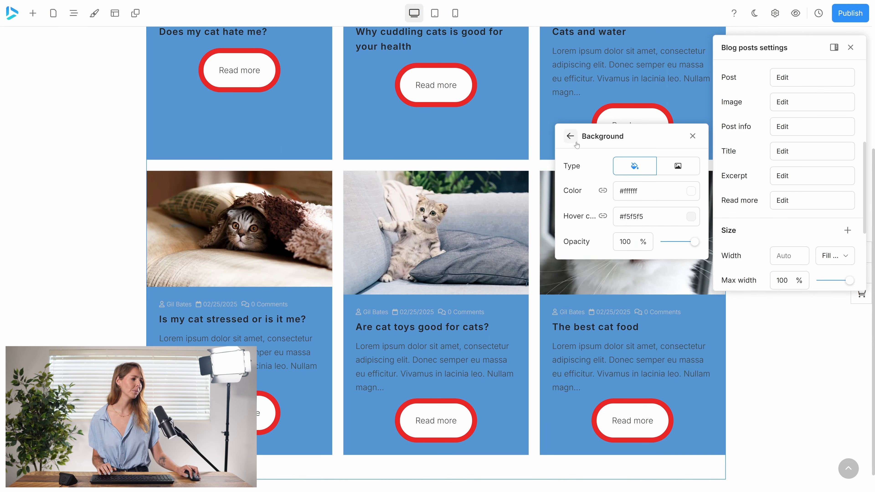
pyautogui.click(570, 136)
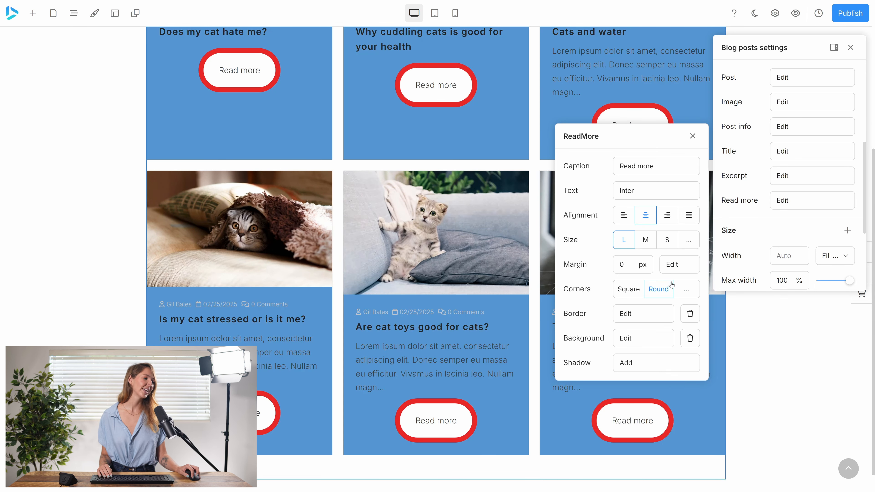
pyautogui.click(755, 238)
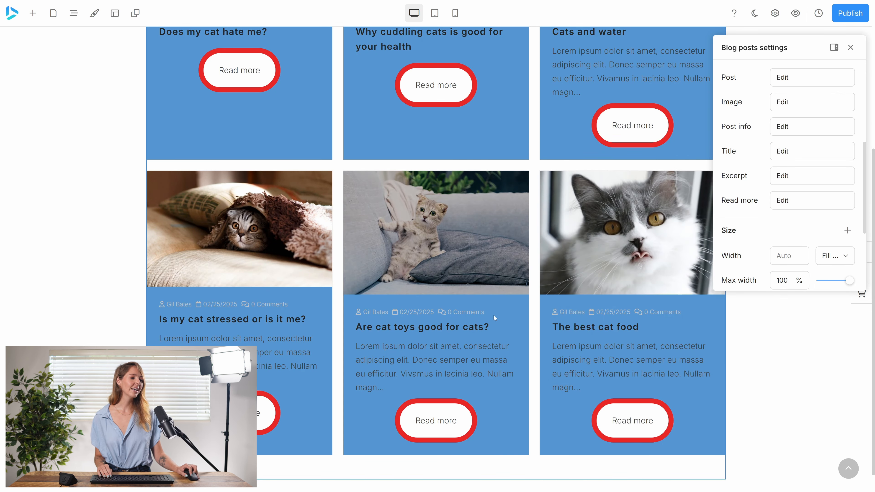
pyautogui.scroll(5, 498, 318)
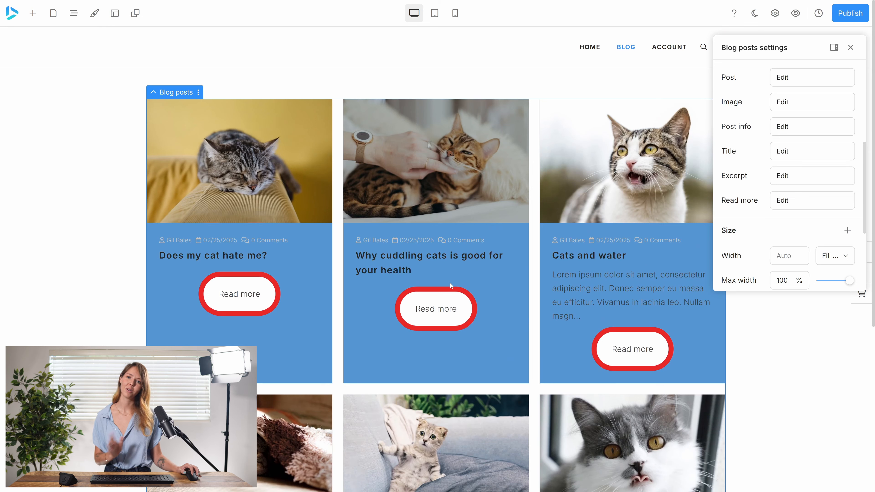
# Try a Fixed width for the Blog posts element and return it to Fill parent with a 100% max width.
pyautogui.scroll(-4, 808, 222)
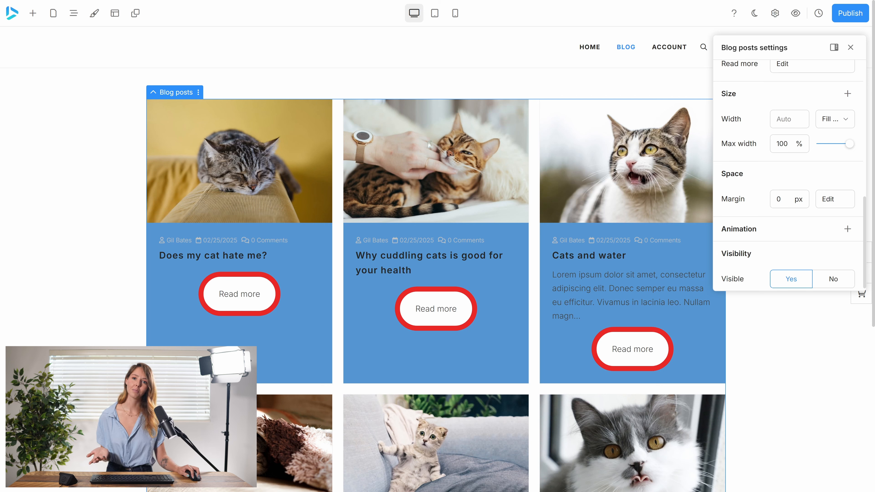
pyautogui.click(842, 122)
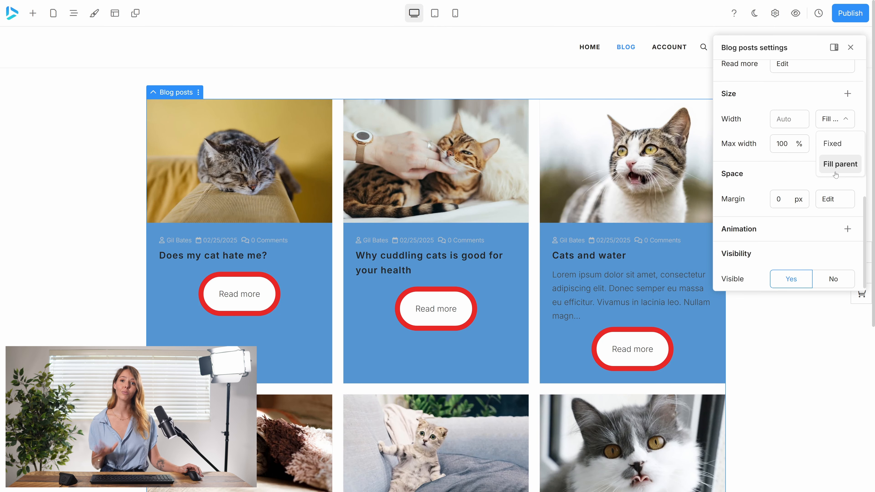
pyautogui.click(833, 143)
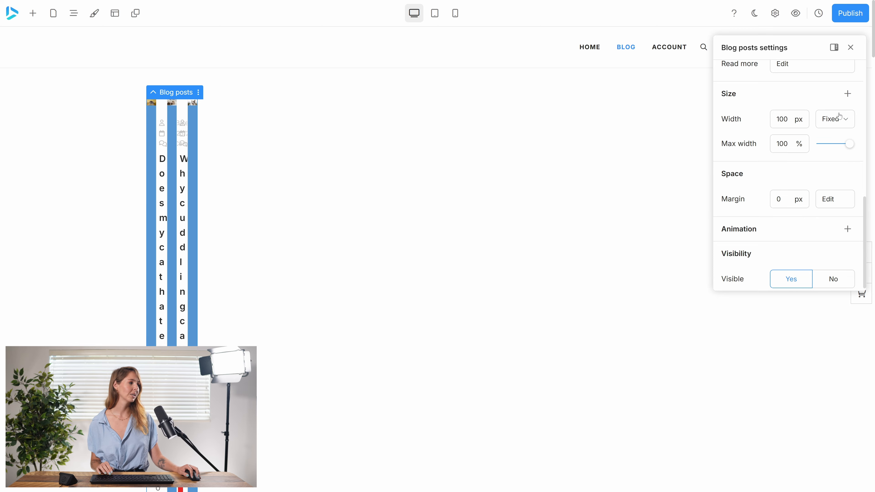
pyautogui.click(840, 122)
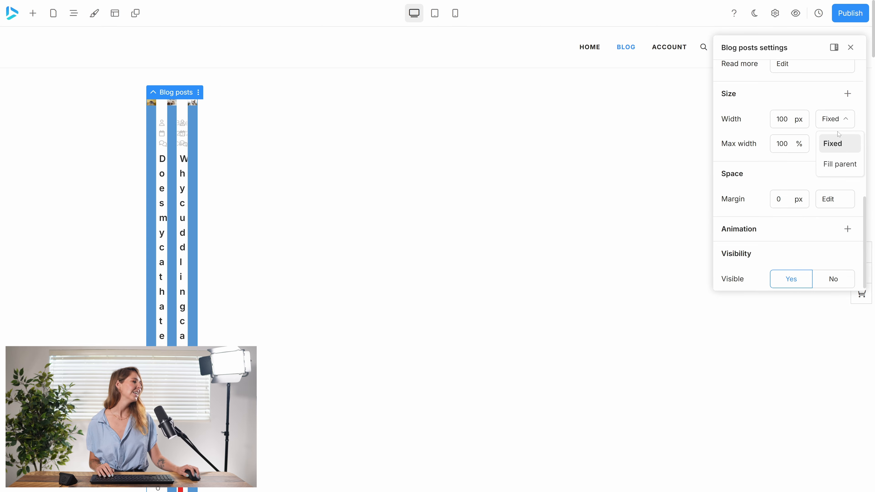
pyautogui.click(834, 165)
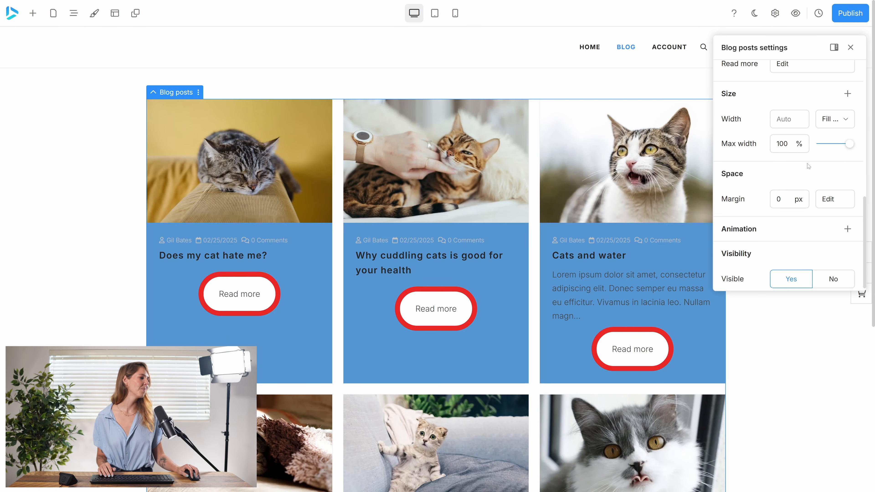
pyautogui.moveTo(842, 145)
pyautogui.mouseDown()
pyautogui.moveTo(834, 146)
pyautogui.moveTo(852, 144)
pyautogui.mouseUp()
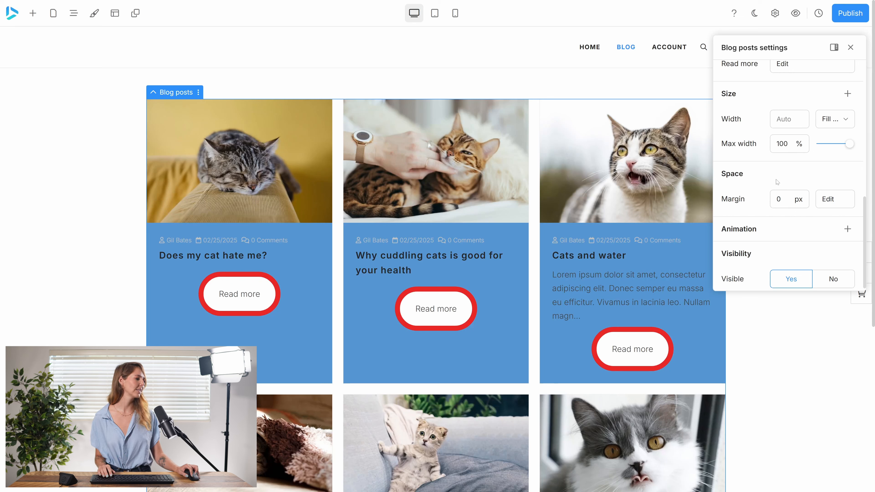
# Try a 30 px margin around the Blog posts element and return the margin to 0 px.
pyautogui.scroll(-1, 777, 182)
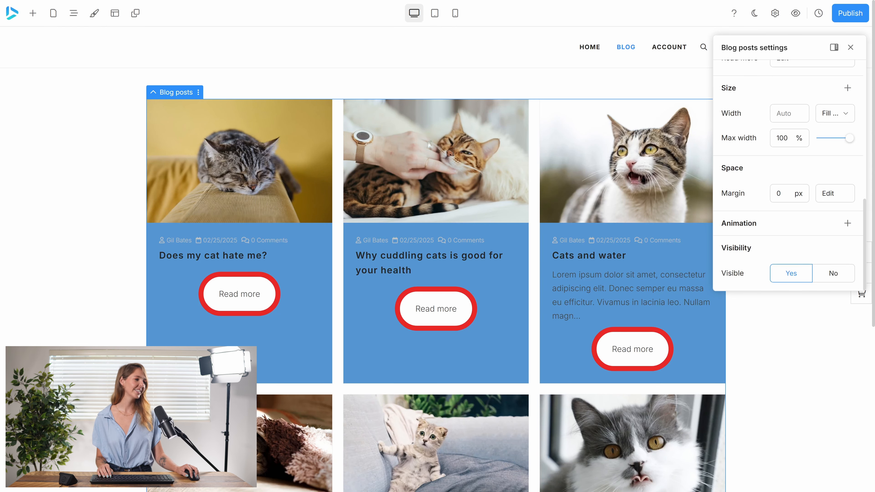
pyautogui.click(780, 194)
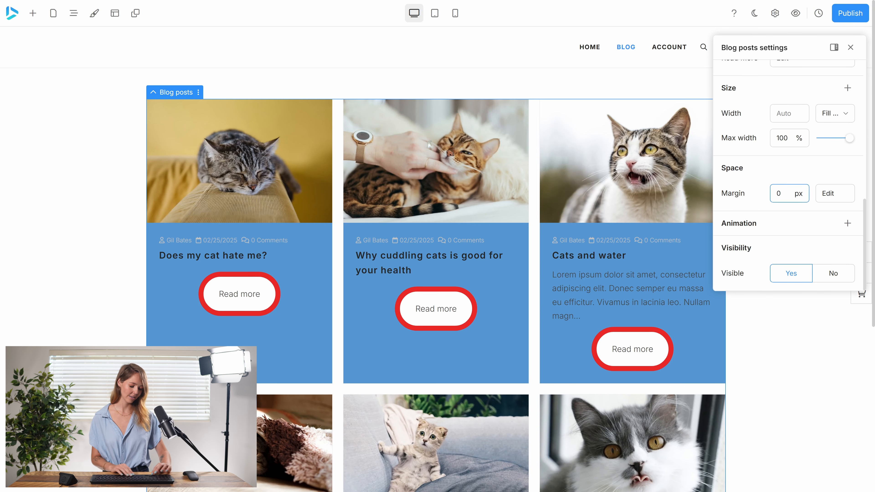
pyautogui.write('3')
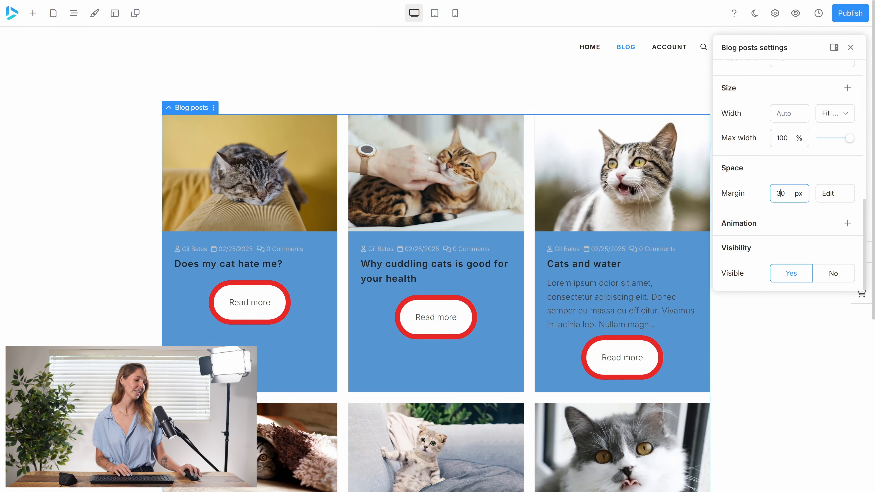
pyautogui.press('BackSpace')
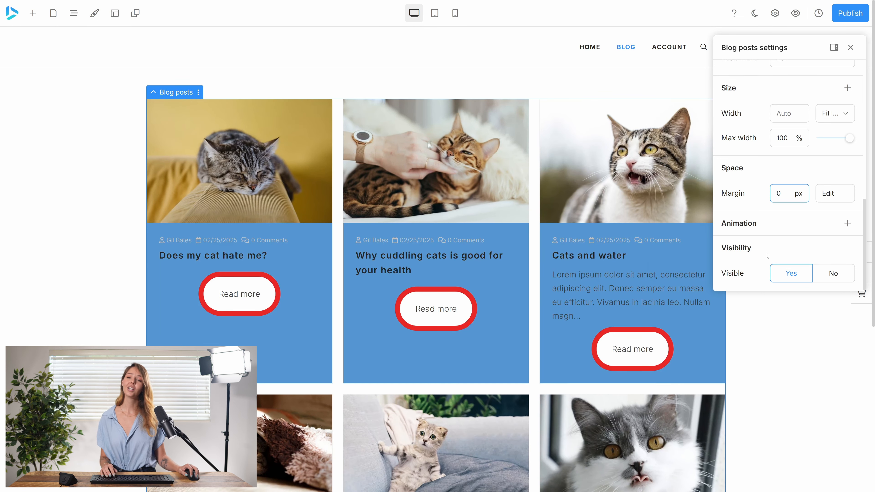
# Publish the current version of the Blog page and confirm the publishing.
pyautogui.scroll(3, 771, 236)
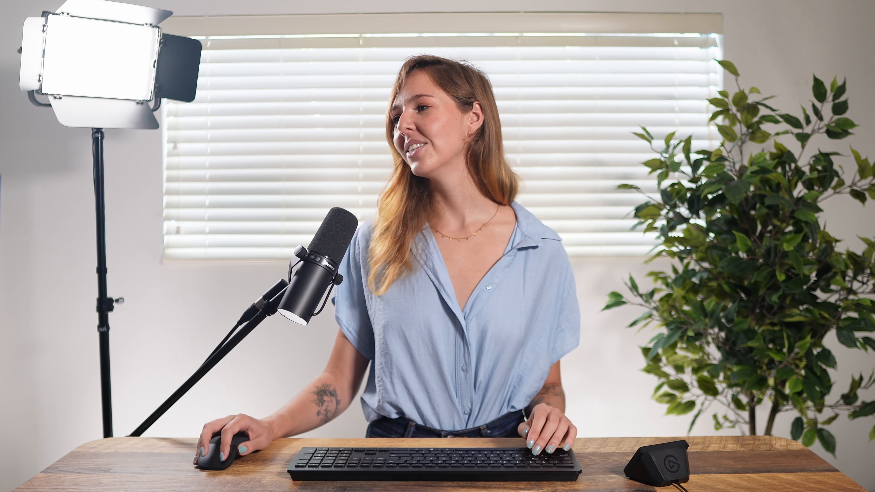
pyautogui.click(840, 12)
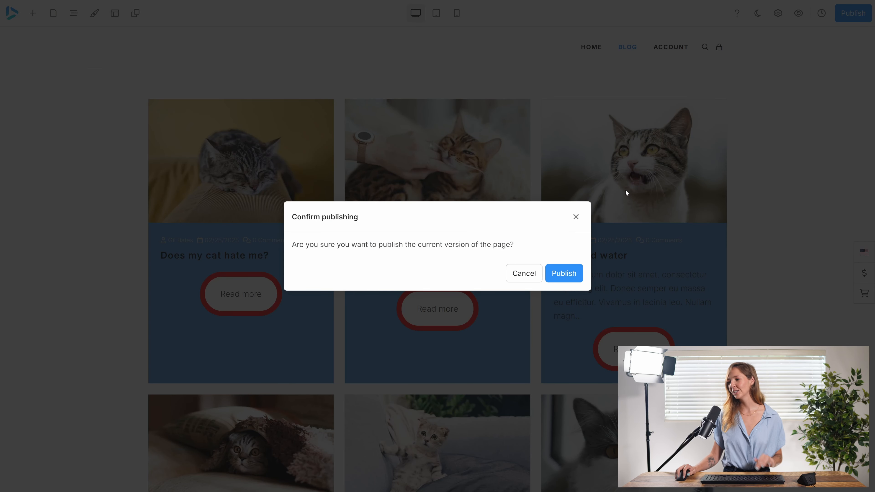
pyautogui.click(570, 272)
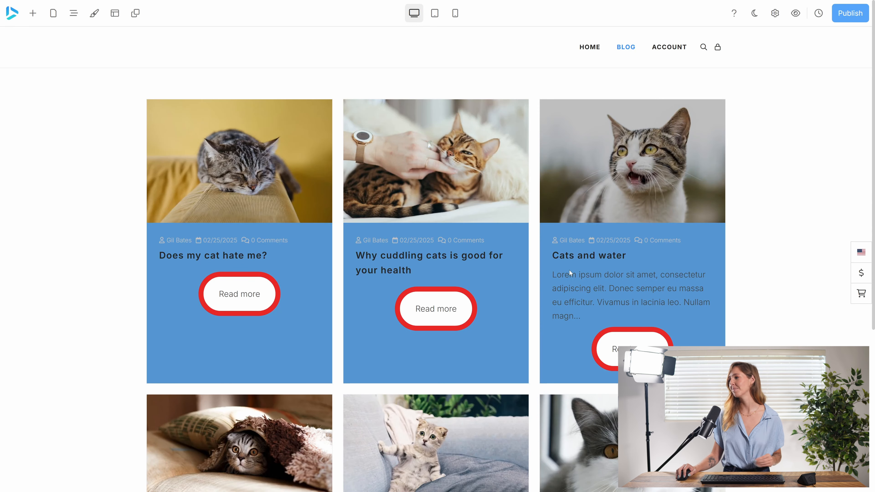
# Preview the Blog page, check the Read more link of "Does my cat hate me?" and return to the Blog page.
pyautogui.click(795, 13)
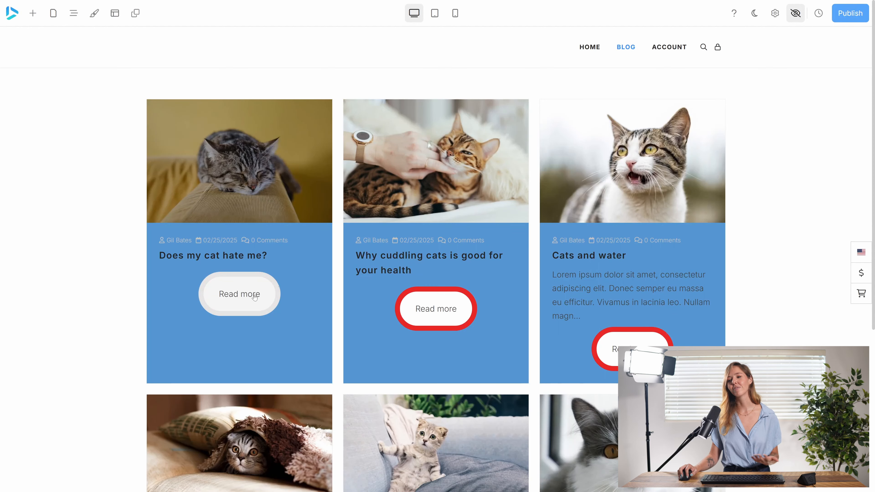
pyautogui.click(247, 297)
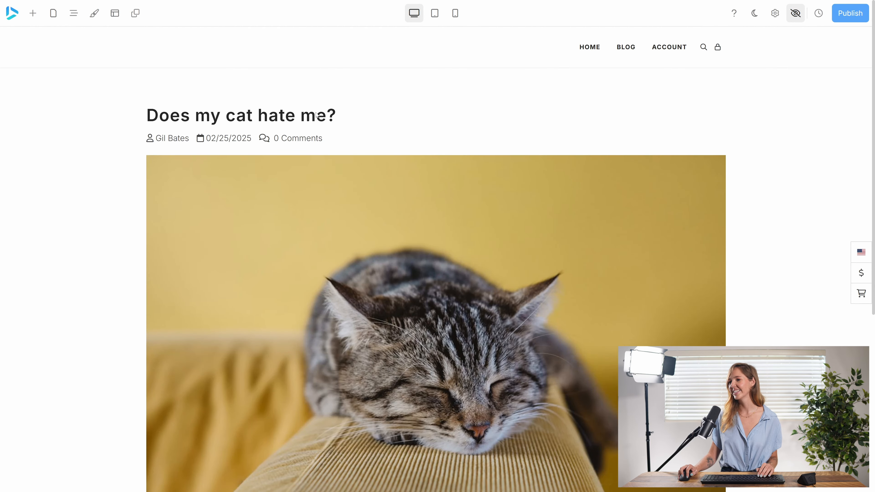
pyautogui.click(626, 47)
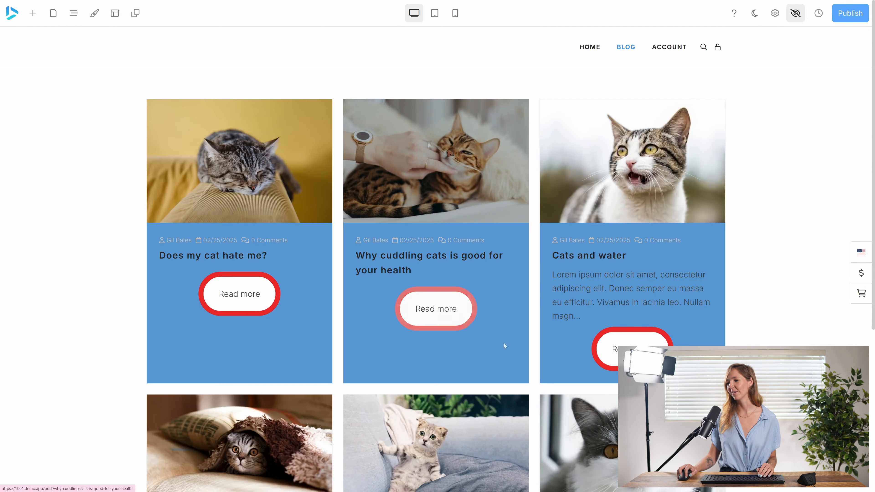
# Open the "Cats and water" post for editing outside the preview and bring up its blog header settings.
pyautogui.click(620, 347)
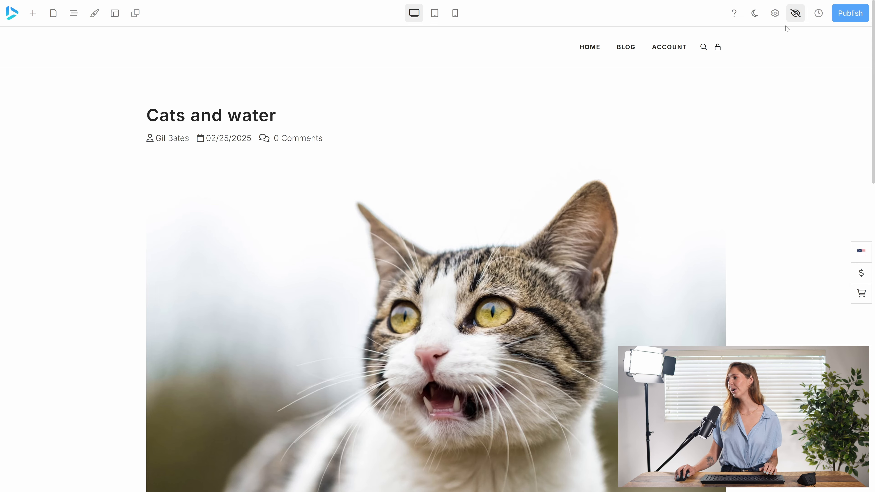
pyautogui.click(795, 13)
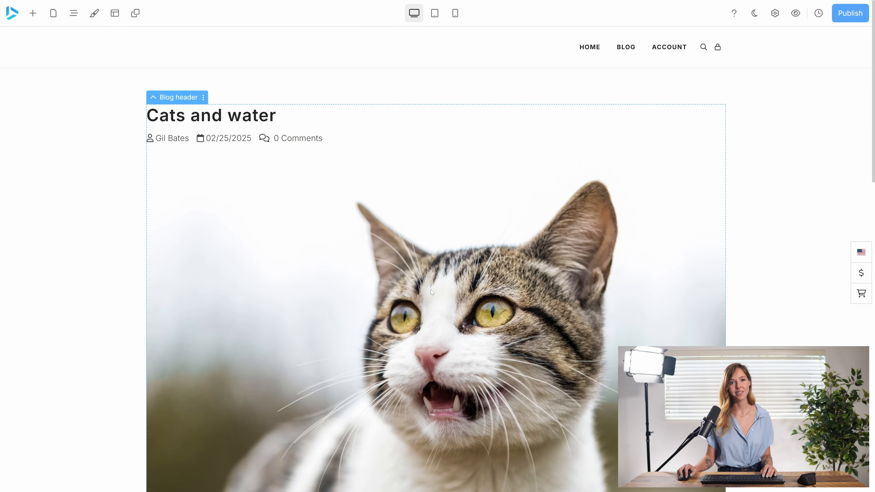
pyautogui.click(350, 290)
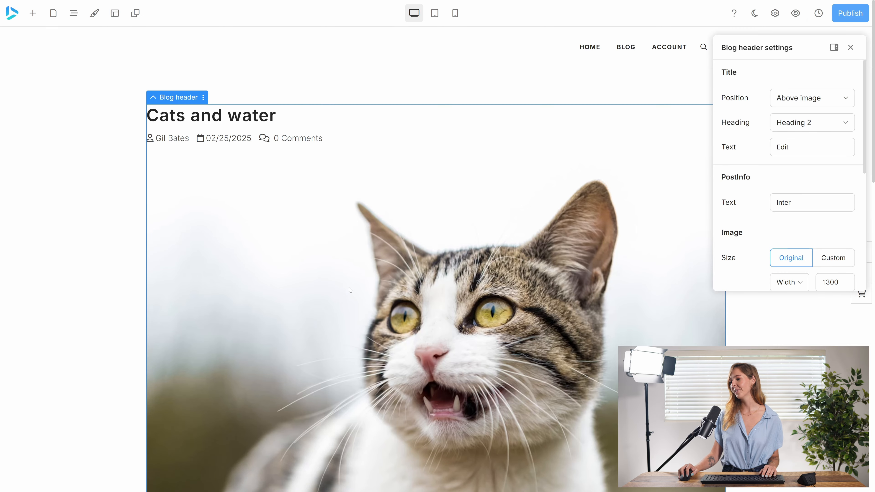
pyautogui.scroll(-8, 321, 264)
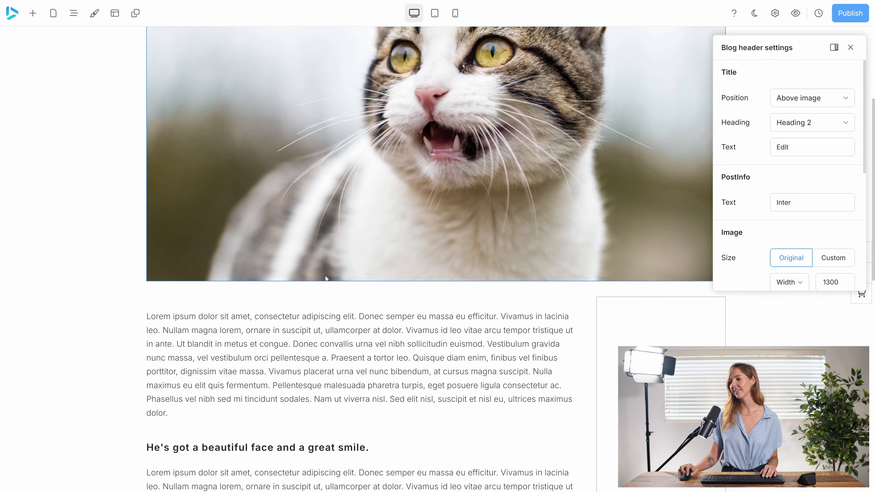
pyautogui.scroll(4, 326, 276)
pyautogui.scroll(4, 329, 274)
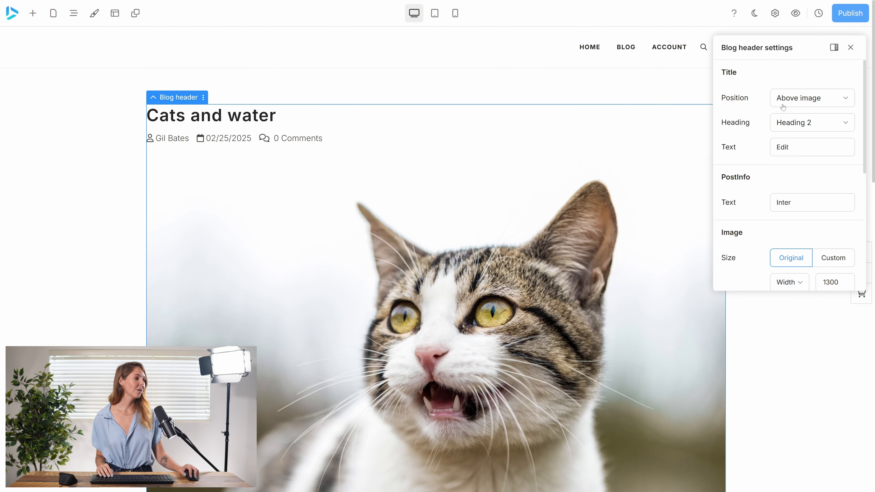
# Try the blog header's title position set to Below image.
pyautogui.click(783, 102)
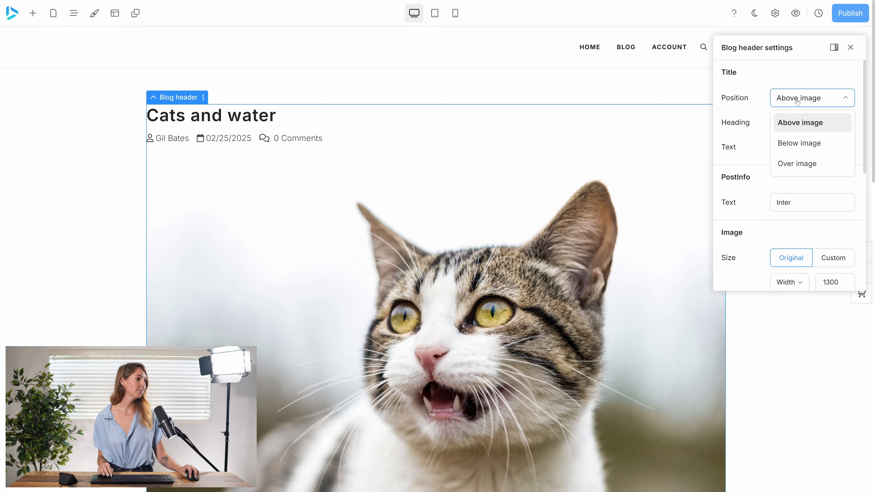
pyautogui.click(807, 147)
pyautogui.scroll(-5, 274, 320)
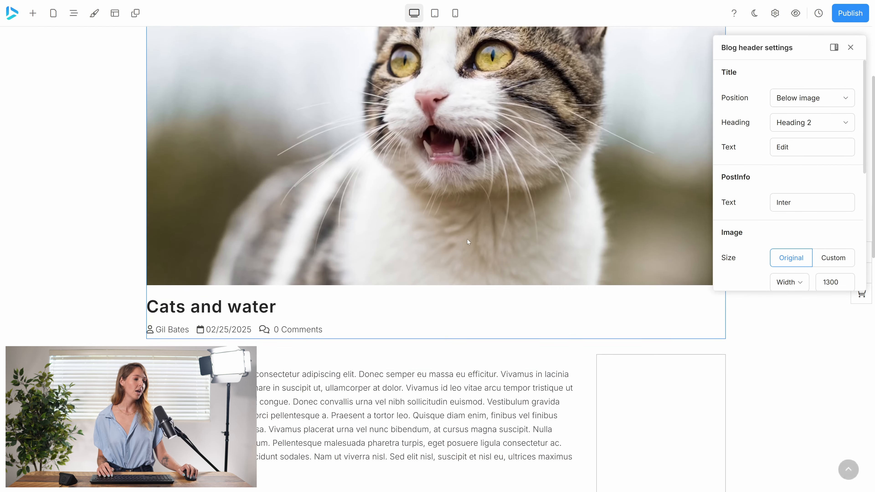
# Set the blog header's title position to Over image.
pyautogui.click(830, 104)
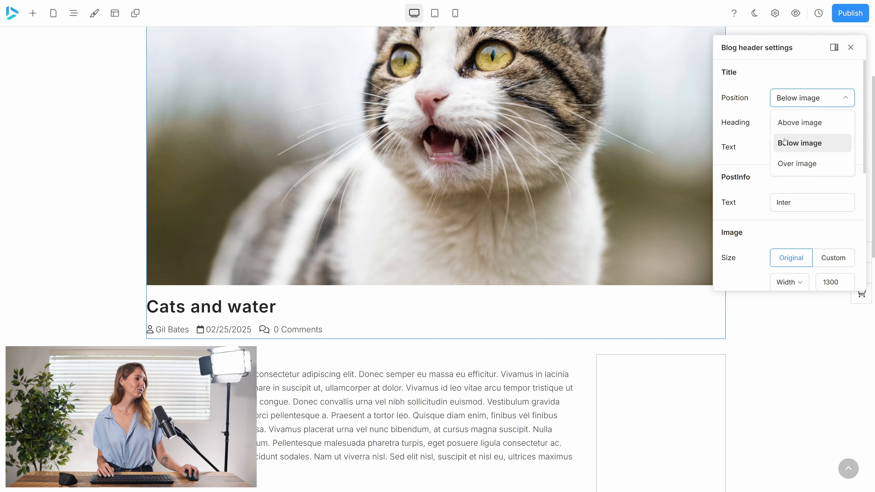
pyautogui.click(799, 168)
pyautogui.scroll(5, 504, 190)
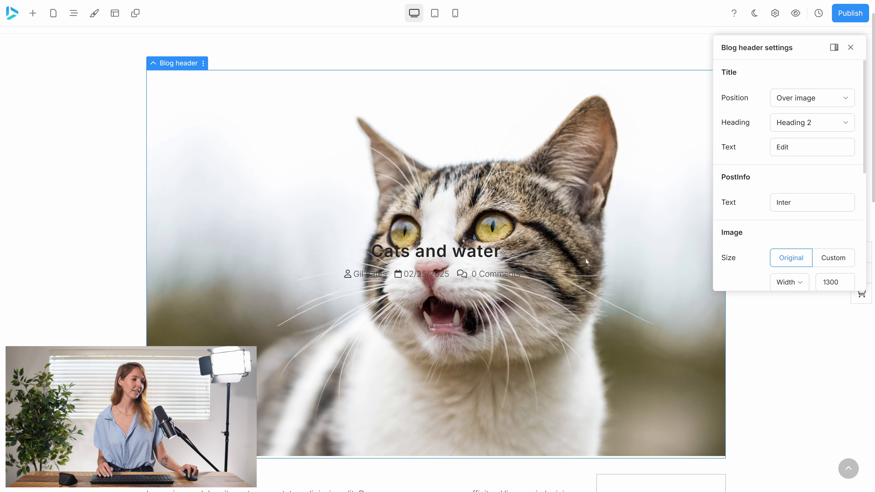
# Add a white #ffffff overlay with 70% opacity to the blog header image and check the post's look.
pyautogui.scroll(-2, 760, 201)
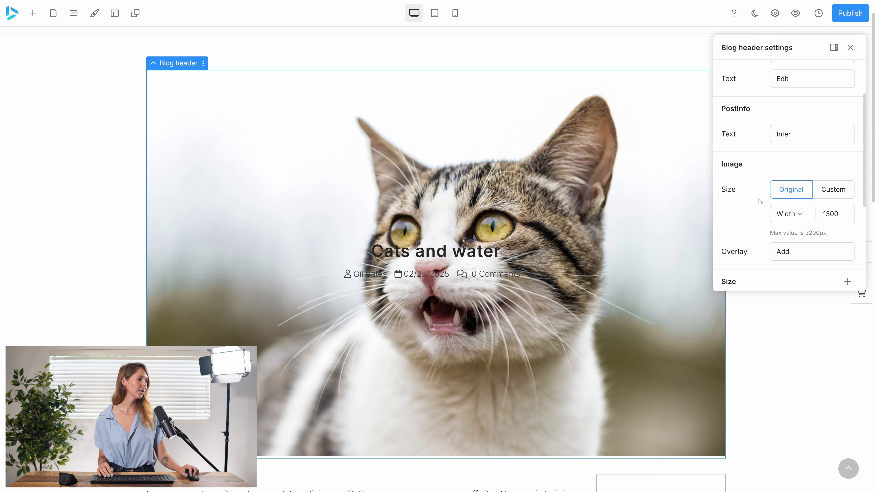
pyautogui.click(813, 253)
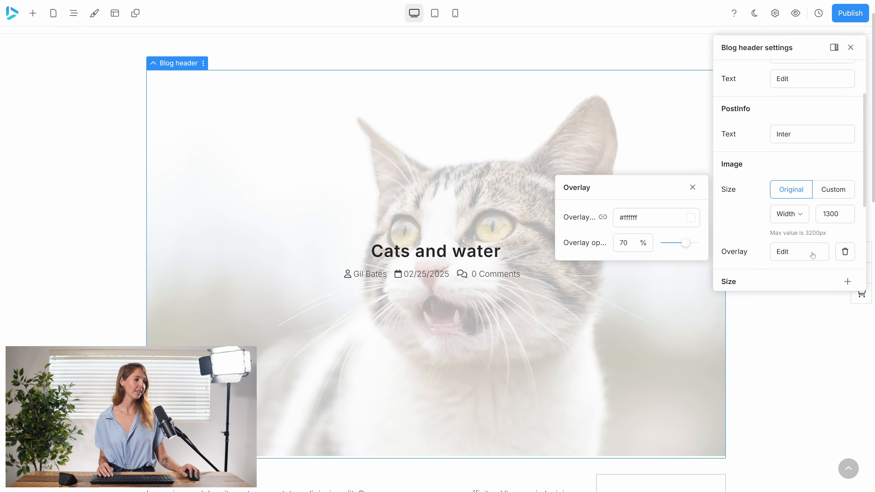
pyautogui.click(229, 297)
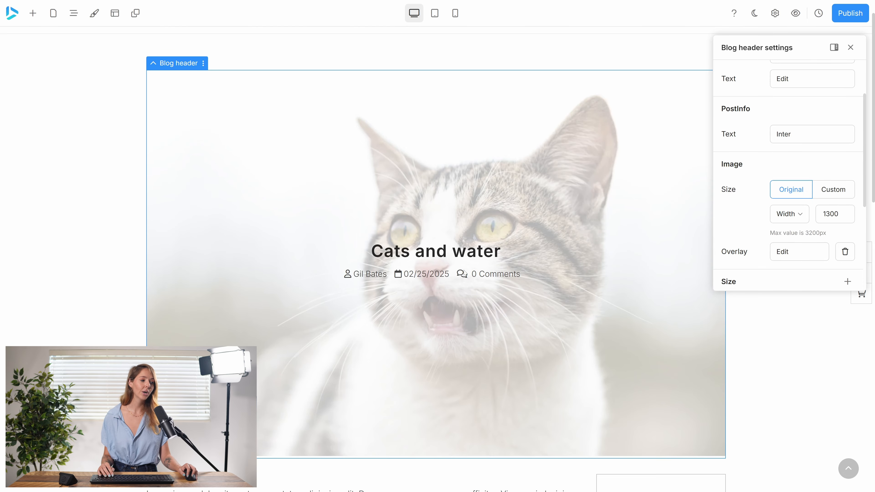
pyautogui.scroll(-6, 440, 303)
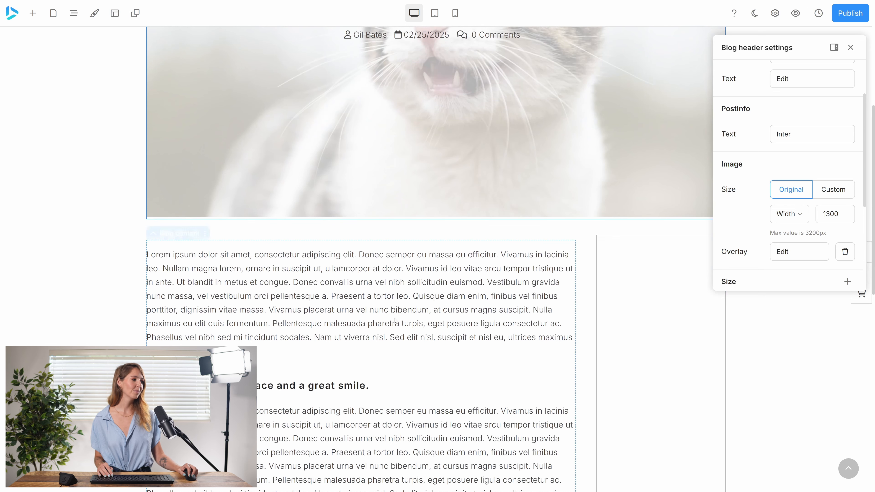
pyautogui.scroll(4, 509, 159)
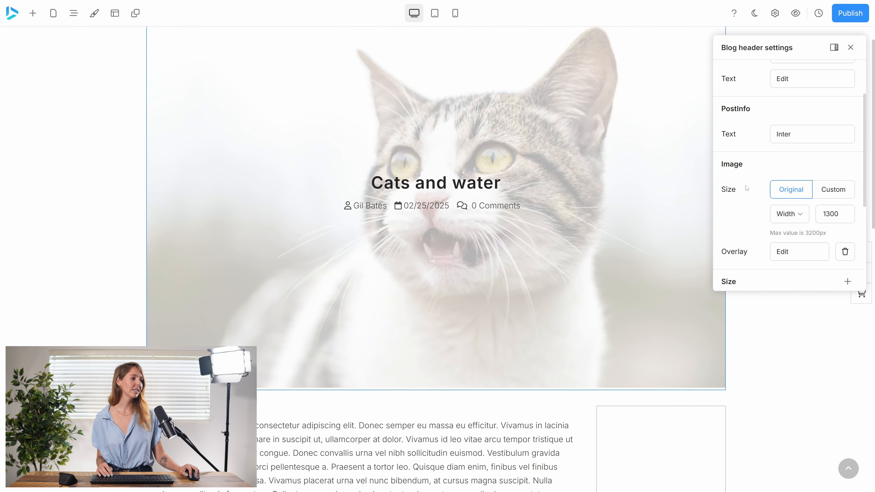
pyautogui.scroll(2, 781, 214)
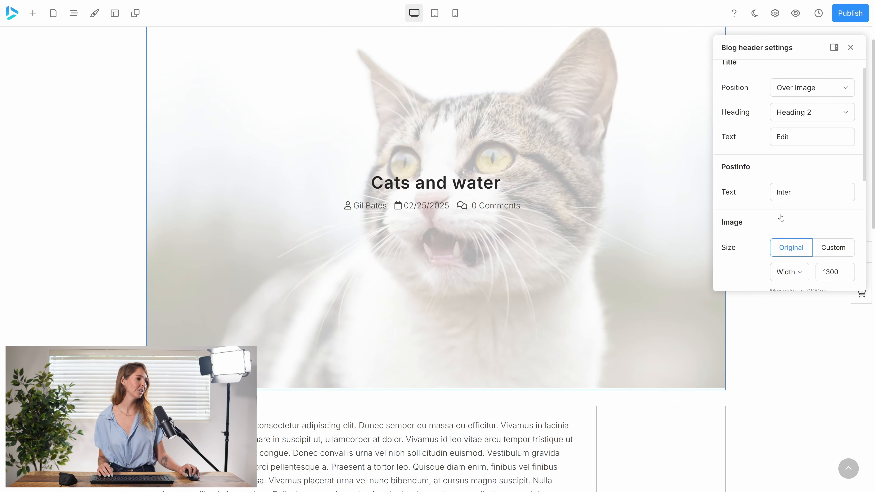
# Set the blog header image's width to 800 px and look through the header's size, margin, animation and visibility settings.
pyautogui.scroll(-3, 782, 212)
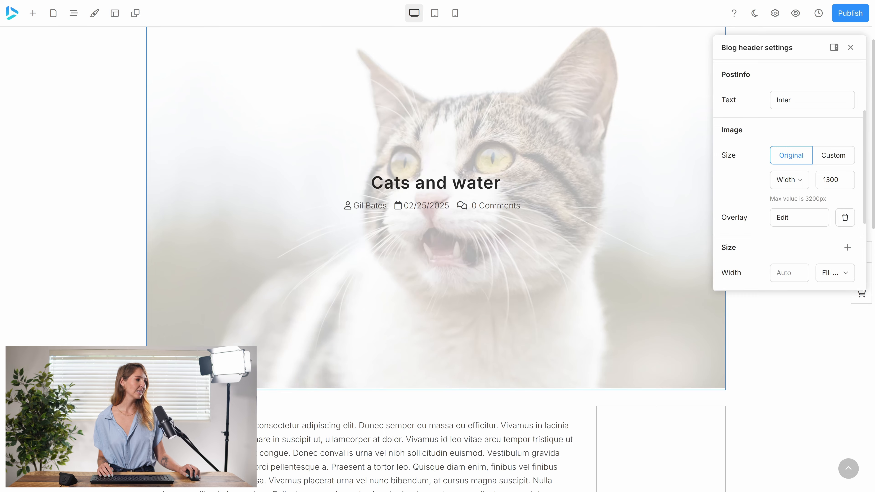
pyautogui.doubleClick(831, 180)
pyautogui.write('800')
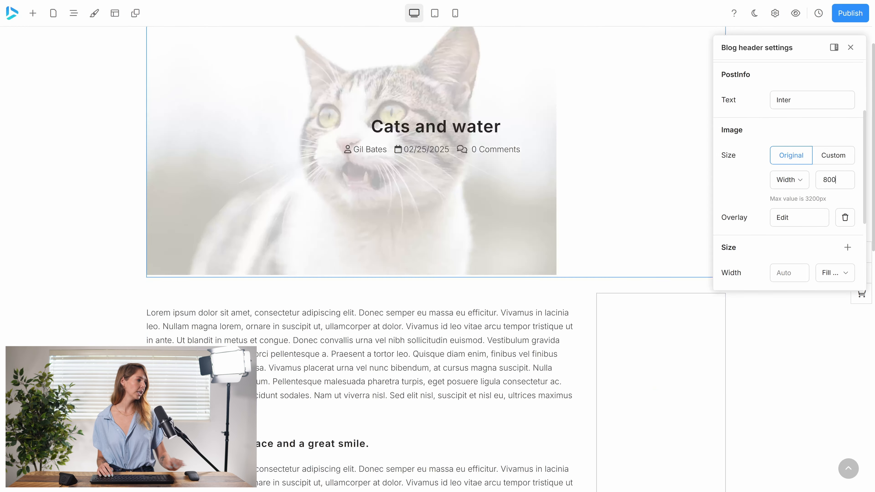
pyautogui.scroll(3, 388, 244)
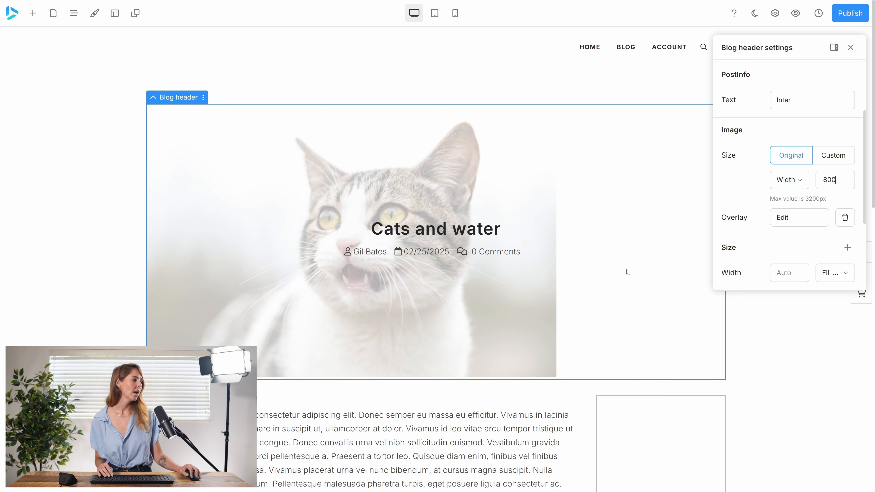
pyautogui.scroll(-2, 761, 187)
pyautogui.scroll(-1, 752, 206)
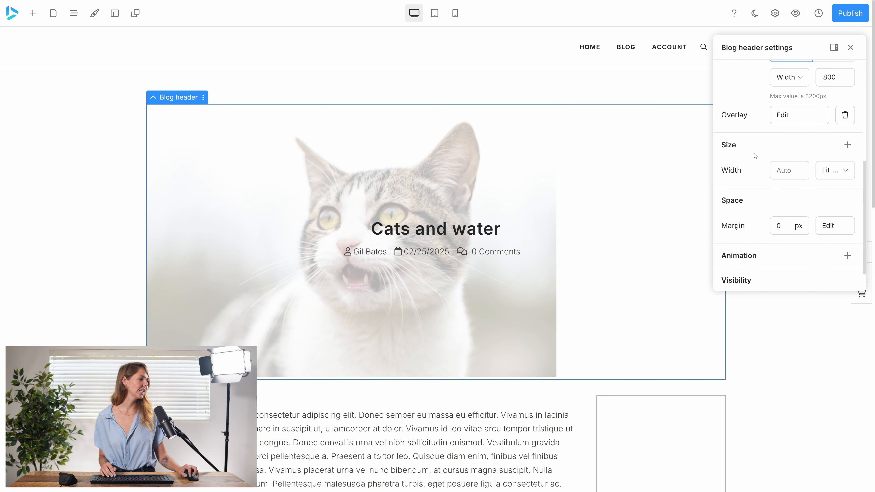
pyautogui.scroll(-1, 758, 196)
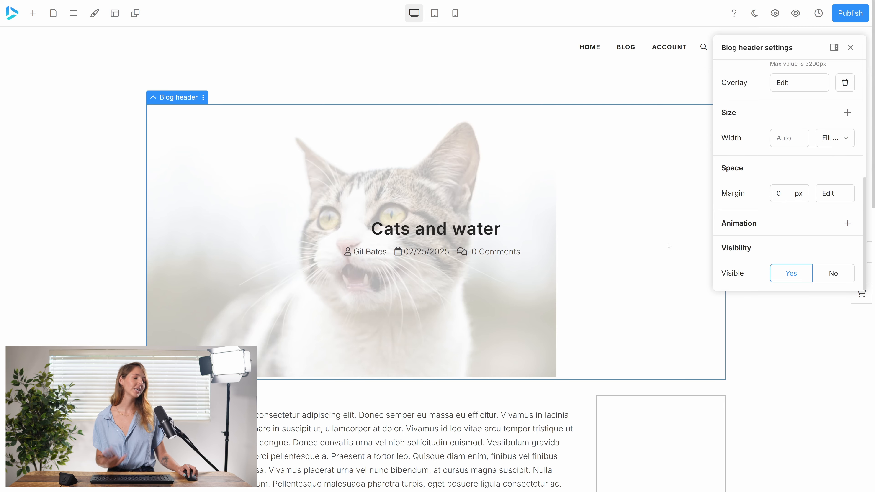
pyautogui.scroll(10, 778, 184)
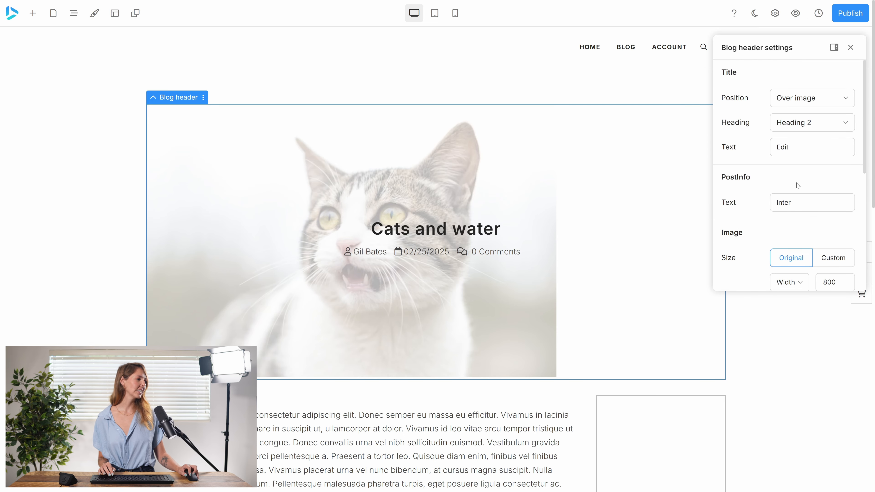